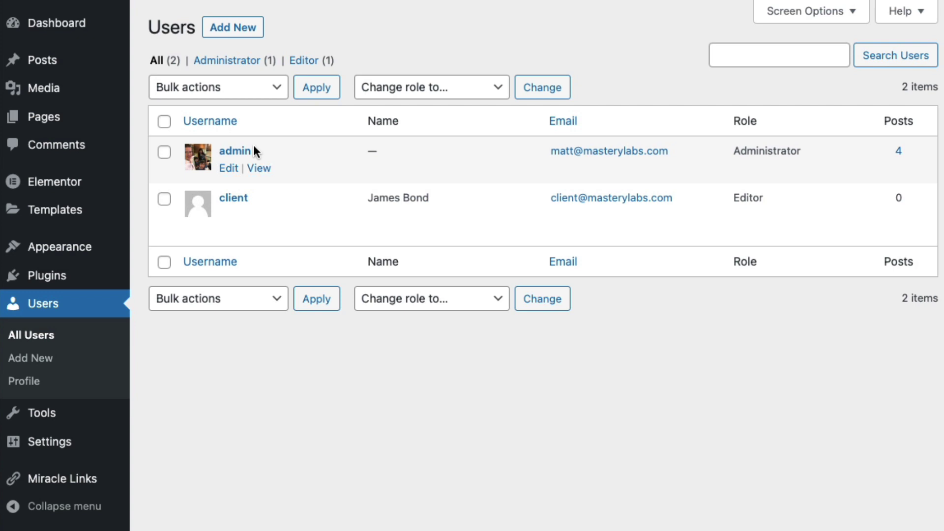
Open the Branding settings of the Miracle Links plugin
{"action": "mouse_move", "coordinate": [257, 196]}
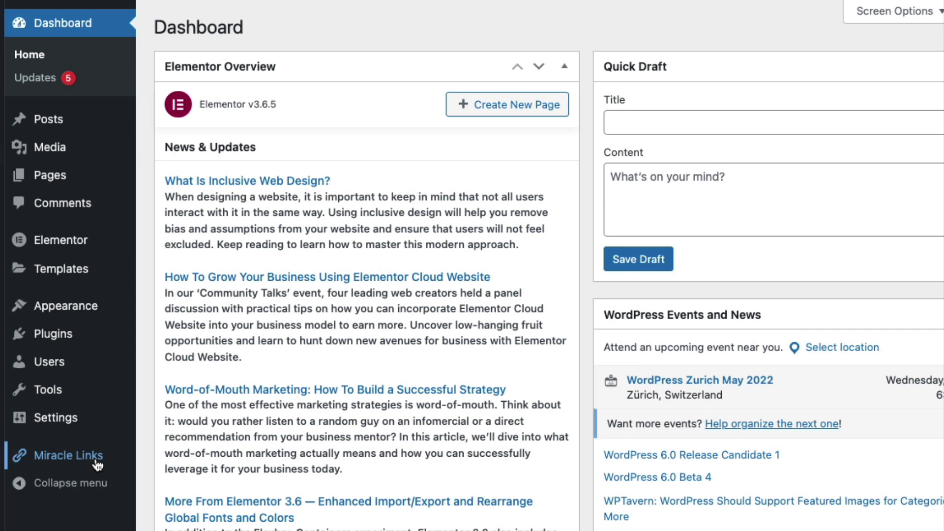
{"action": "mouse_move", "coordinate": [78, 436]}
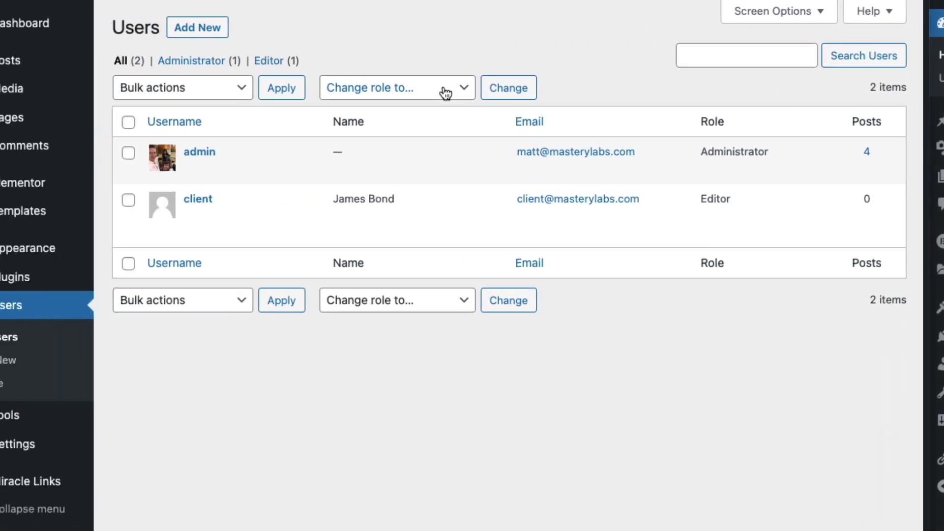
{"action": "left_click", "coordinate": [88, 487]}
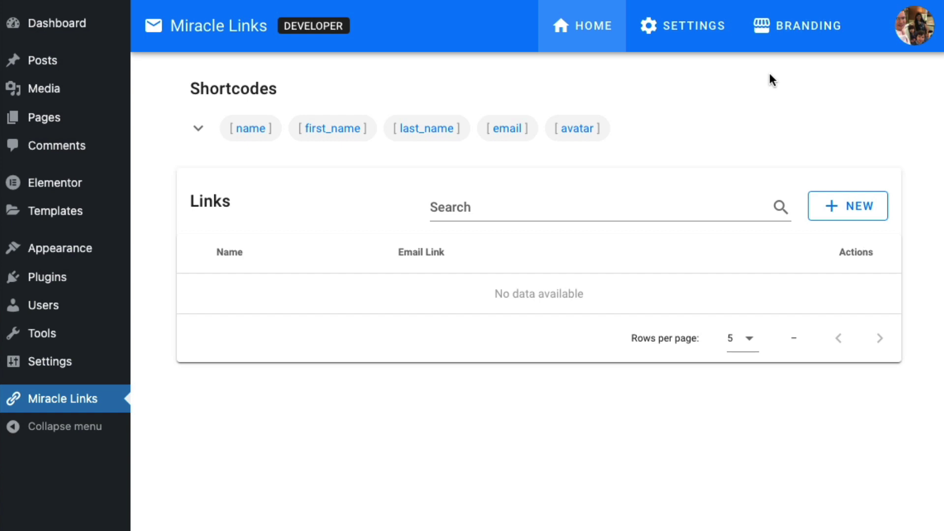
{"action": "left_click", "coordinate": [784, 36]}
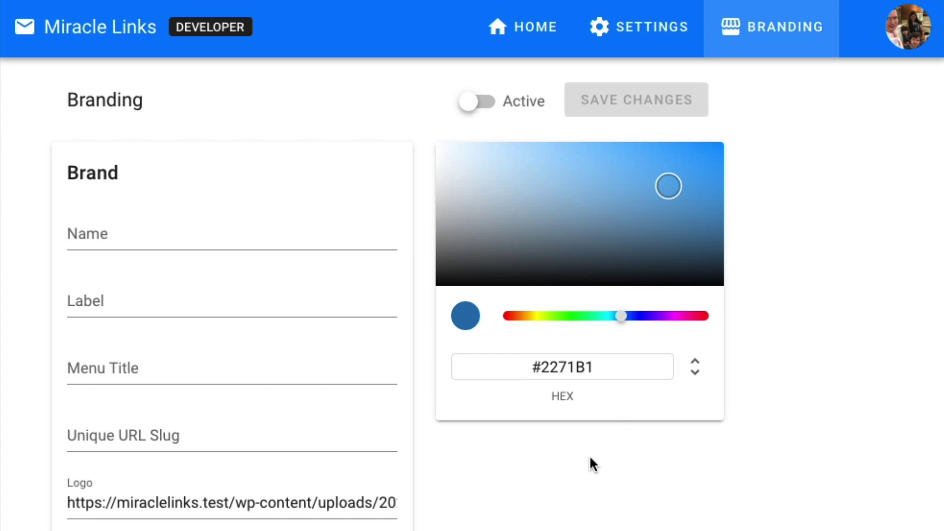
Set the brand name to "Mailer Links" and activate the custom branding
{"action": "left_click", "coordinate": [194, 238]}
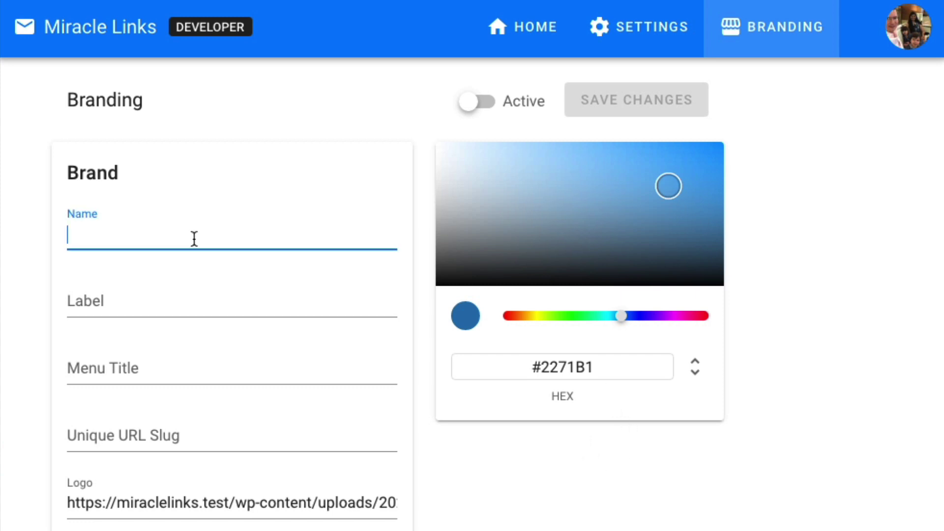
{"action": "type", "text": "Maile"}
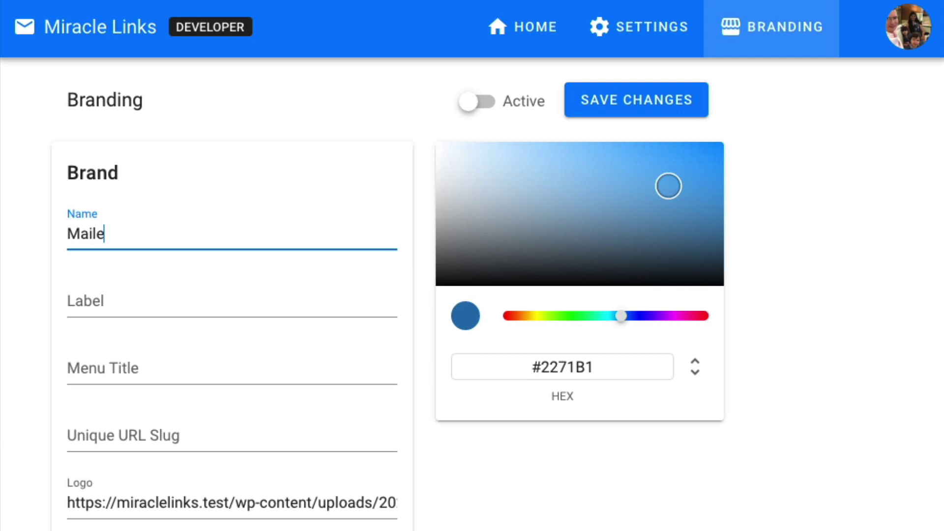
{"action": "type", "text": "r Links"}
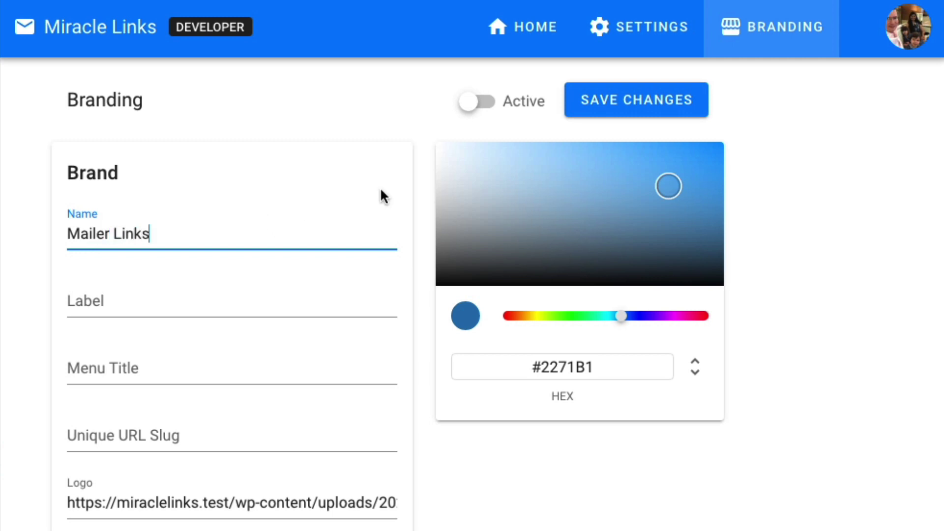
{"action": "left_click", "coordinate": [521, 110]}
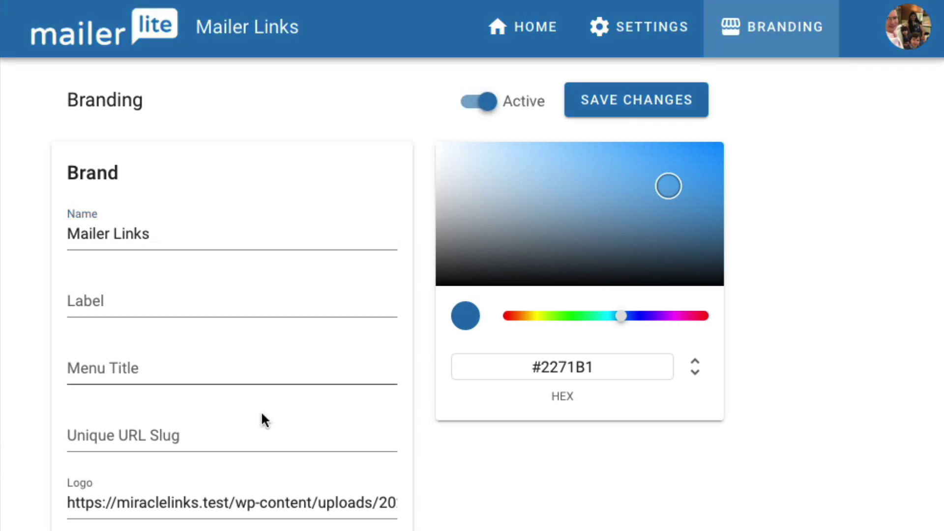
Clear the existing logo address and logo link from the brand details
{"action": "triple_click", "coordinate": [177, 503]}
{"action": "scroll", "coordinate": [249, 495], "scroll_direction": "down", "scroll_amount": 2}
{"action": "key", "text": "BackSpace"}
{"action": "triple_click", "coordinate": [291, 466]}
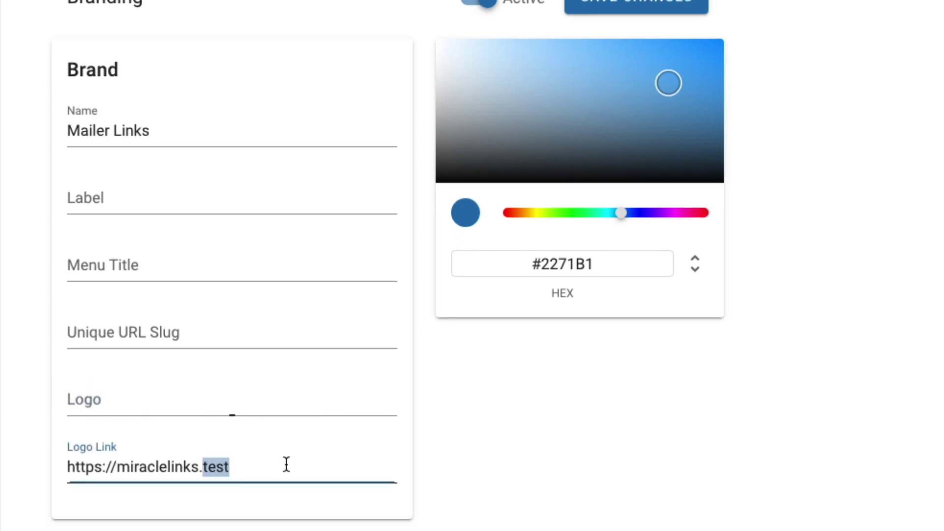
{"action": "key", "text": "BackSpace"}
{"action": "left_click", "coordinate": [494, 450]}
{"action": "scroll", "coordinate": [306, 174], "scroll_direction": "up", "scroll_amount": 2}
{"action": "left_click", "coordinate": [233, 264]}
{"action": "left_click", "coordinate": [529, 500]}
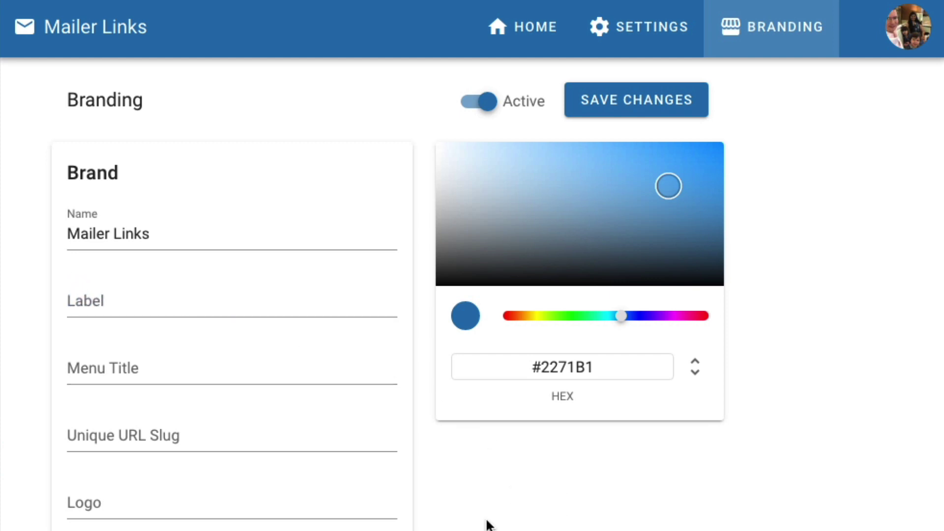
{"action": "left_click", "coordinate": [204, 220]}
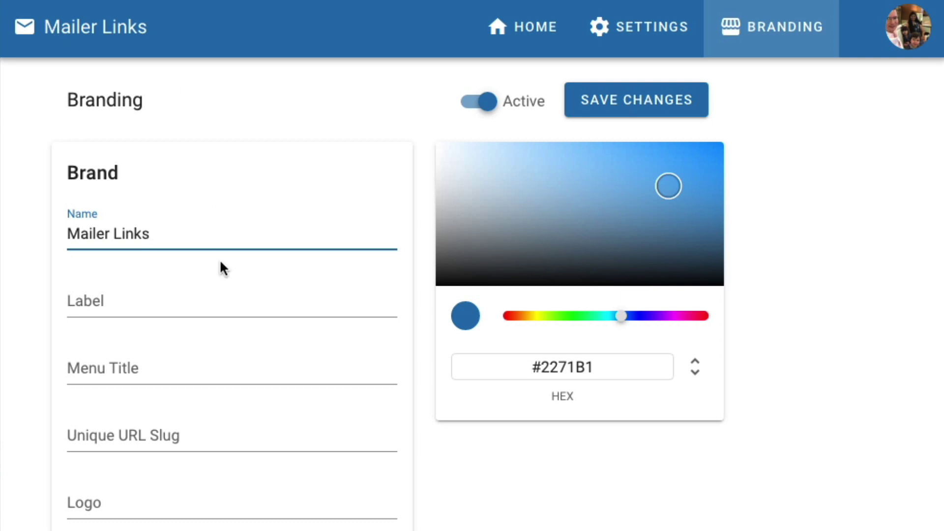
{"action": "key", "text": "BackSpace"}
{"action": "key", "text": "BackSpace"}
{"action": "key", "text": "BackSpace"}
{"action": "key", "text": "BackSpace"}
{"action": "key", "text": "BackSpace"}
{"action": "key", "text": "BackSpace"}
{"action": "key", "text": "BackSpace"}
{"action": "key", "text": "BackSpace"}
{"action": "key", "text": "BackSpace"}
{"action": "key", "text": "BackSpace"}
{"action": "key", "text": "BackSpace"}
{"action": "key", "text": "BackSpace"}
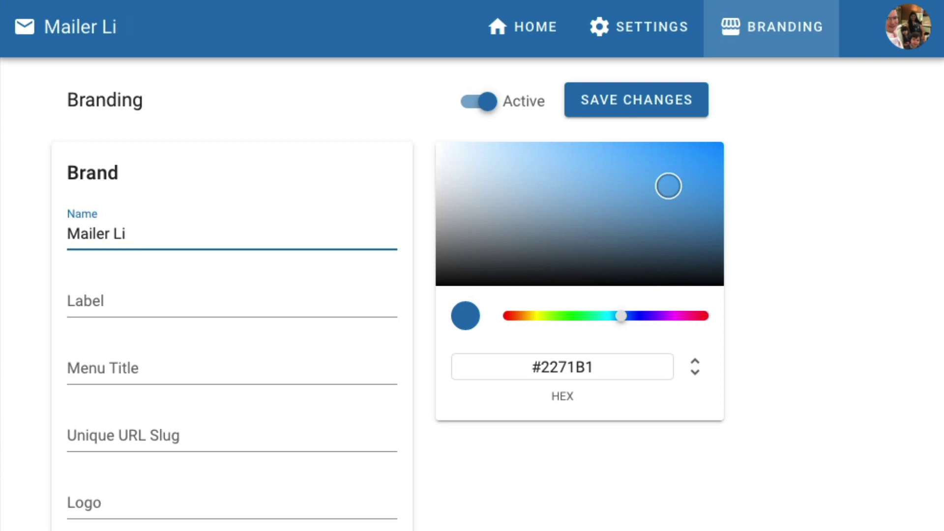
{"action": "key", "text": "ctrl+z"}
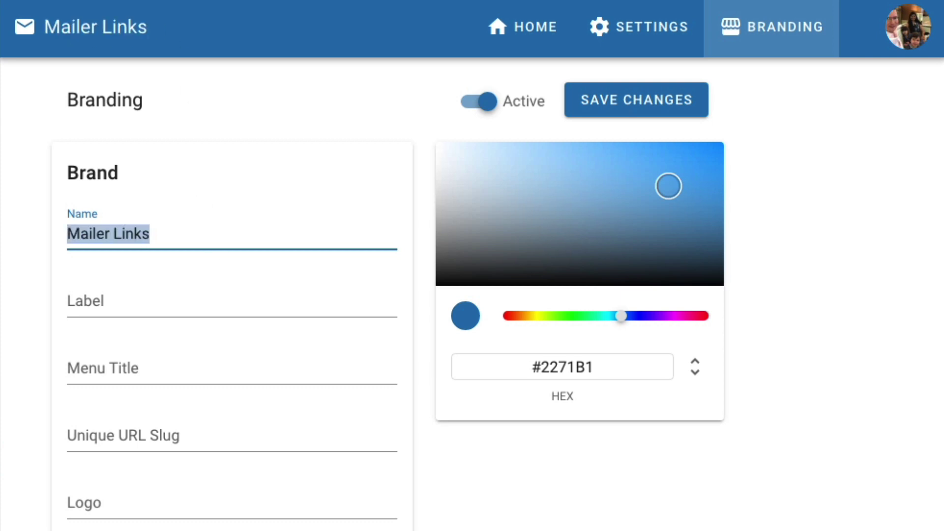
{"action": "key", "text": "Right"}
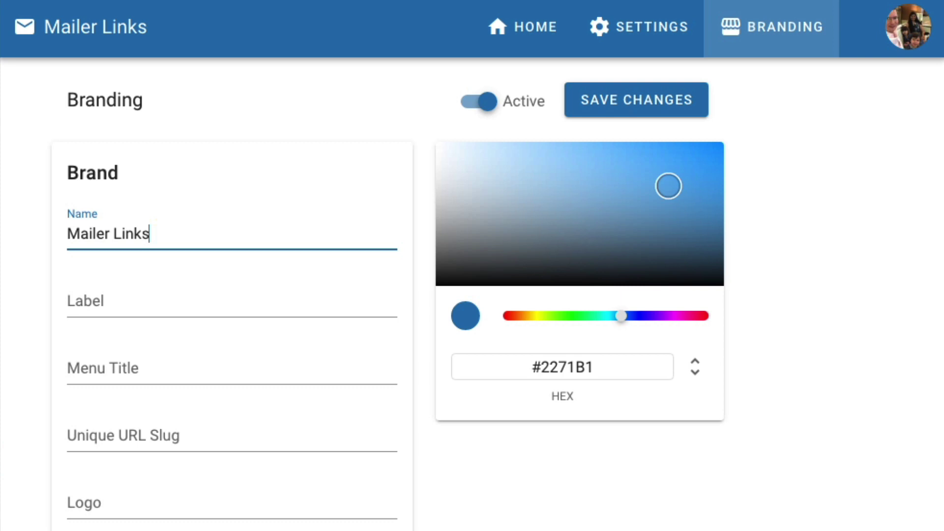
{"action": "left_click", "coordinate": [523, 104]}
{"action": "left_click", "coordinate": [523, 103]}
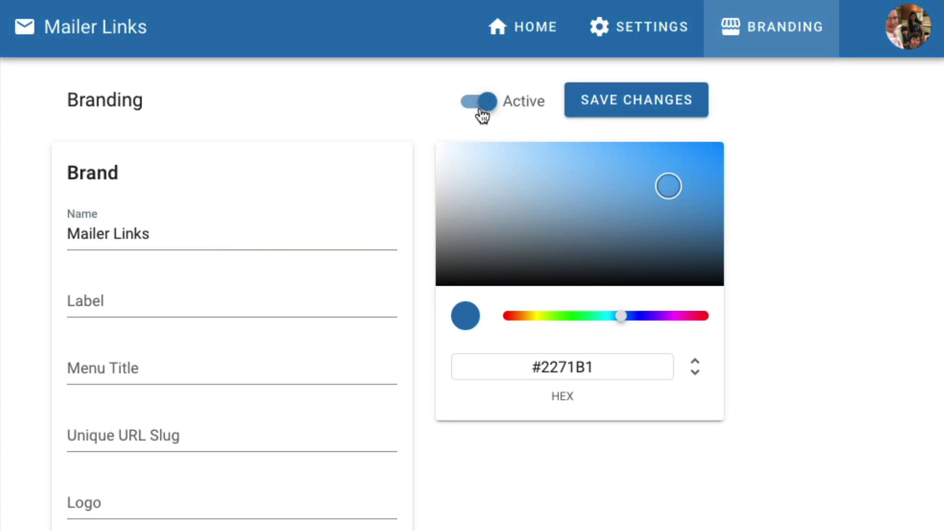
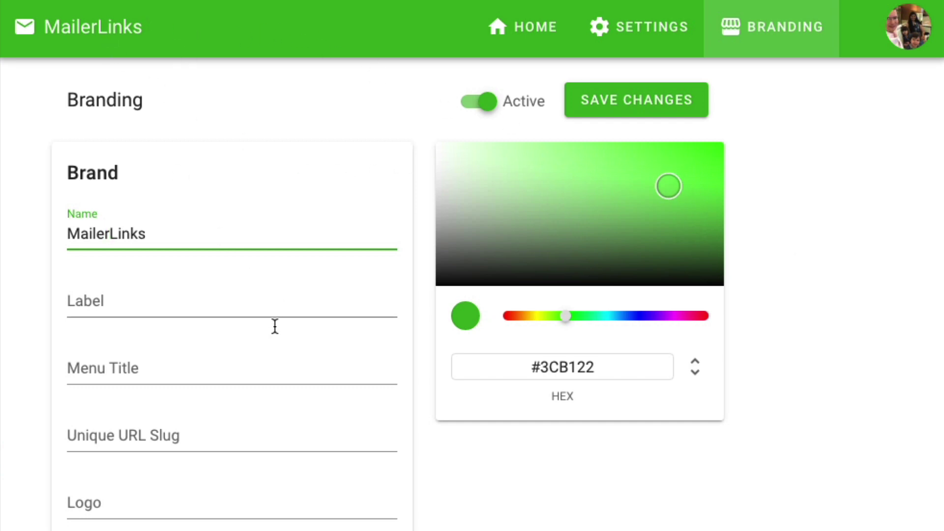
{"action": "left_click", "coordinate": [257, 308]}
{"action": "left_click", "coordinate": [248, 385]}
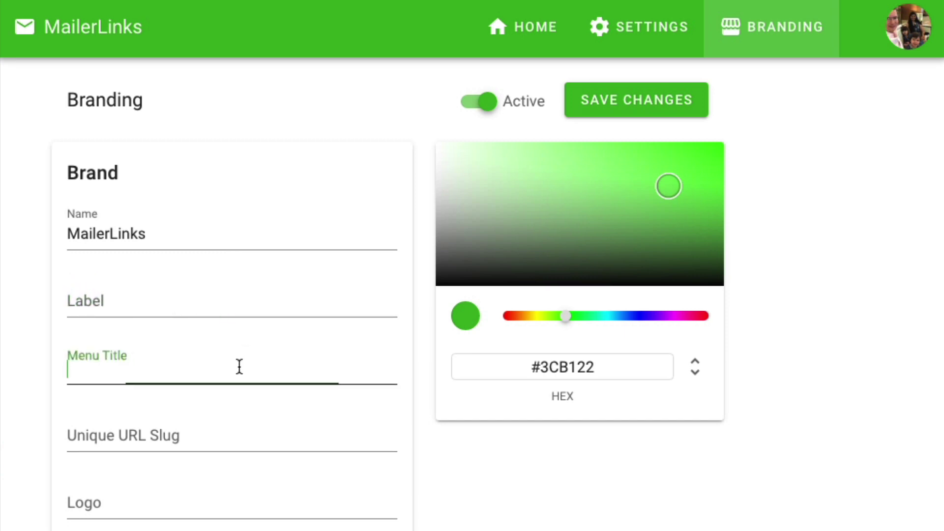
{"action": "left_click", "coordinate": [232, 281]}
{"action": "left_click", "coordinate": [223, 233]}
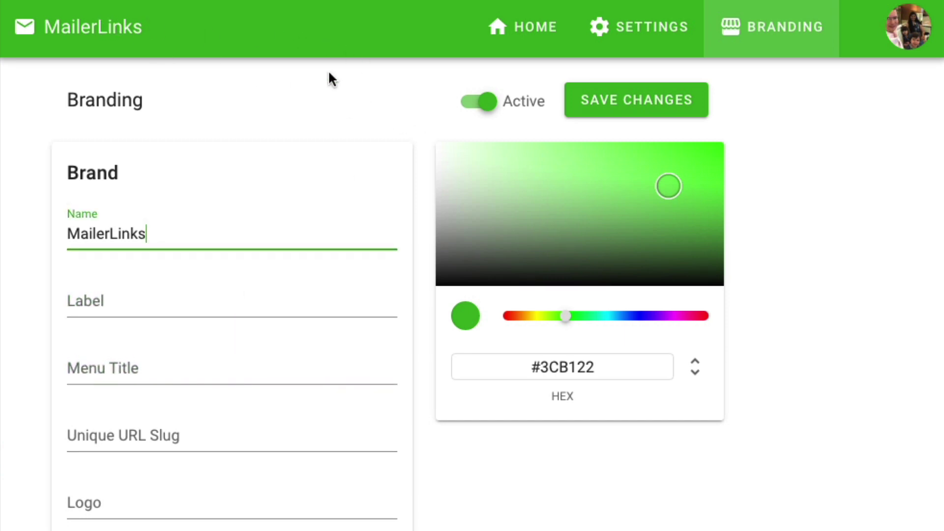
{"action": "left_click", "coordinate": [223, 510]}
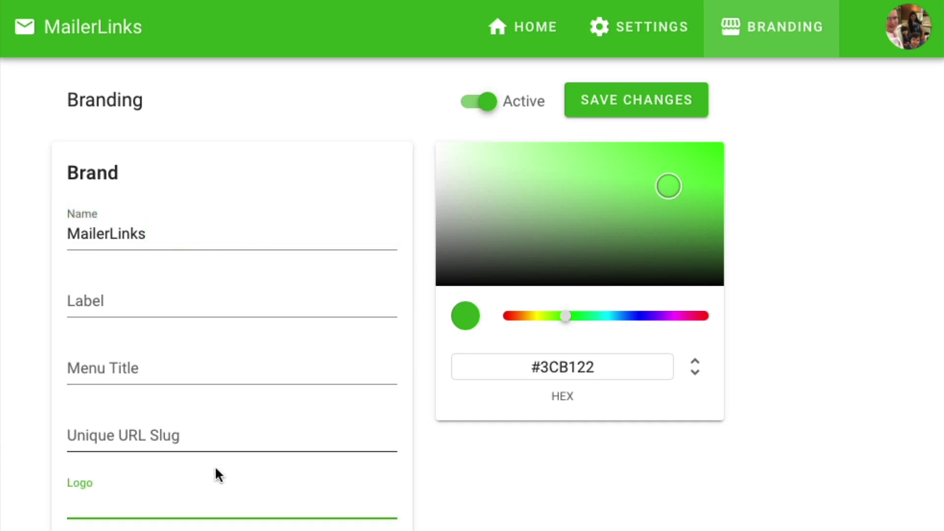
Set the unique URL slug to "mailerlinks" and switch the branding off and back on
{"action": "left_click", "coordinate": [237, 445]}
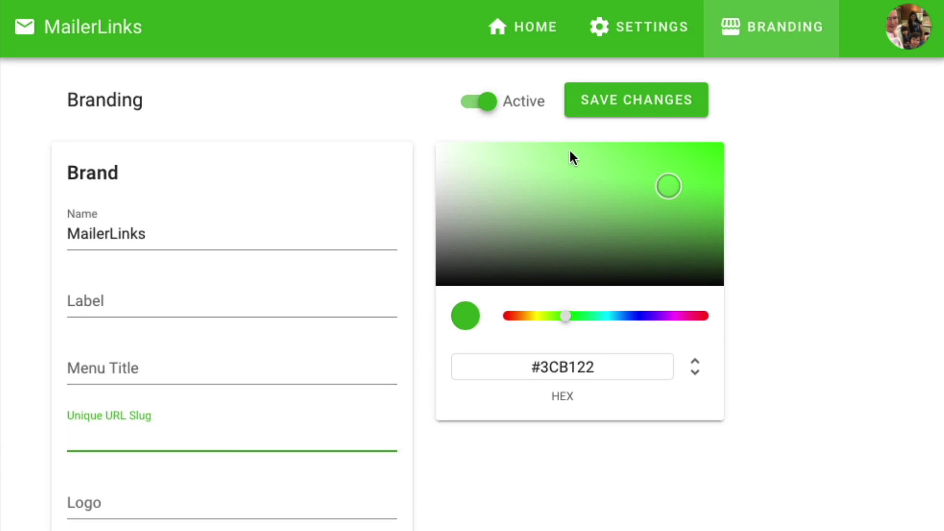
{"action": "left_click", "coordinate": [531, 105]}
{"action": "left_click", "coordinate": [531, 105]}
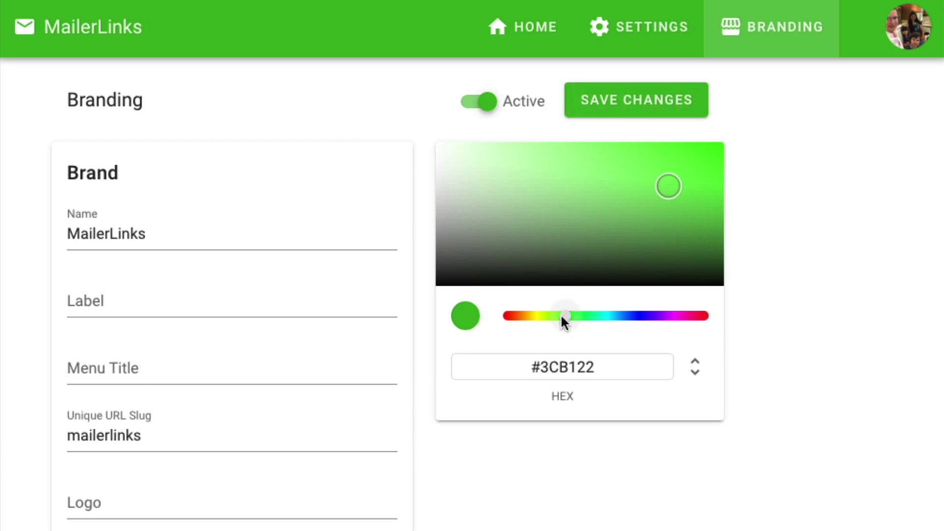
Shift the hue of the brand colour to the green #22B12D
{"action": "mouse_move", "coordinate": [561, 316]}
{"action": "left_mouse_down"}
{"action": "mouse_move", "coordinate": [482, 317]}
{"action": "mouse_move", "coordinate": [724, 319]}
{"action": "mouse_move", "coordinate": [571, 320]}
{"action": "left_mouse_up"}
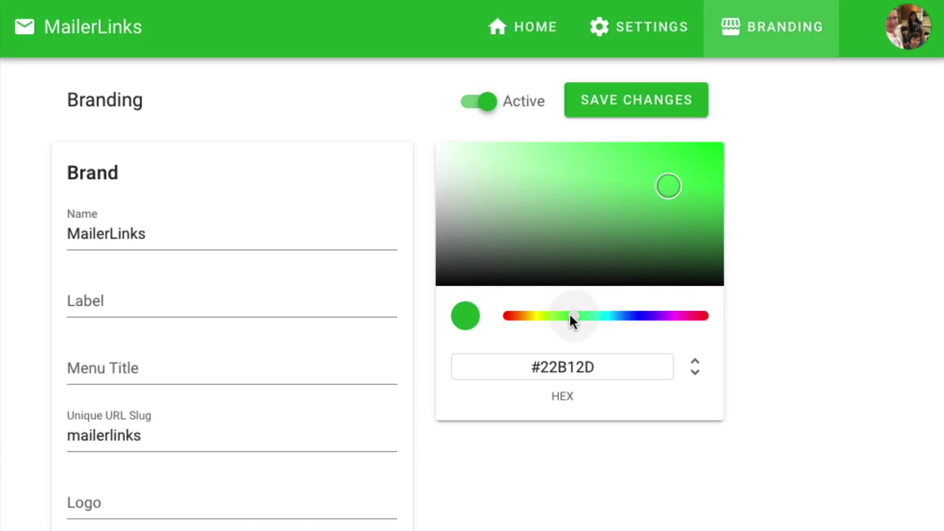
{"action": "double_click", "coordinate": [572, 366]}
{"action": "left_click", "coordinate": [742, 481]}
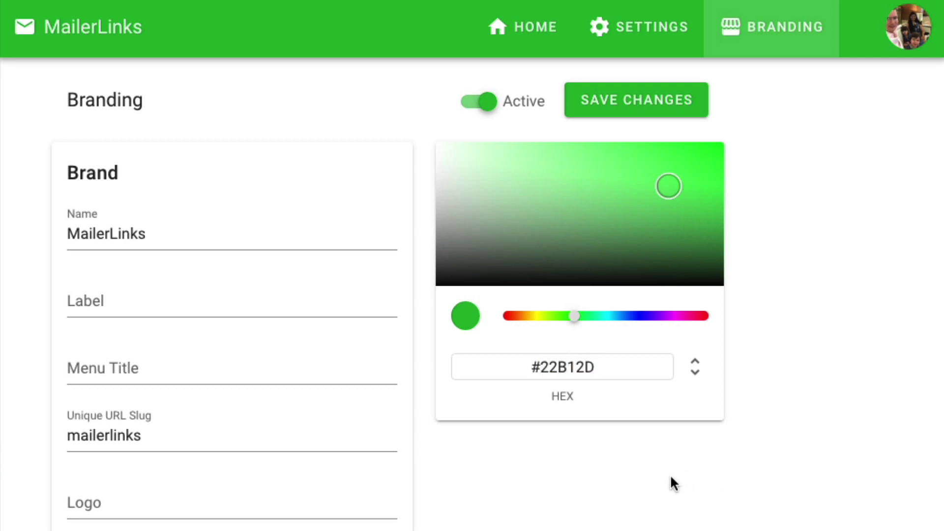
Set the brand label to "DELUXE"
{"action": "left_click", "coordinate": [183, 304]}
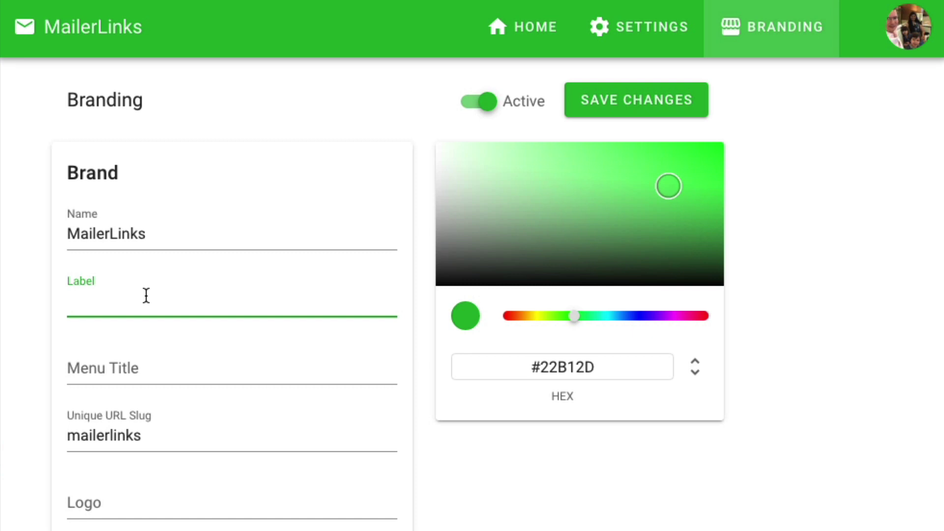
{"action": "type", "text": "DELU`x"}
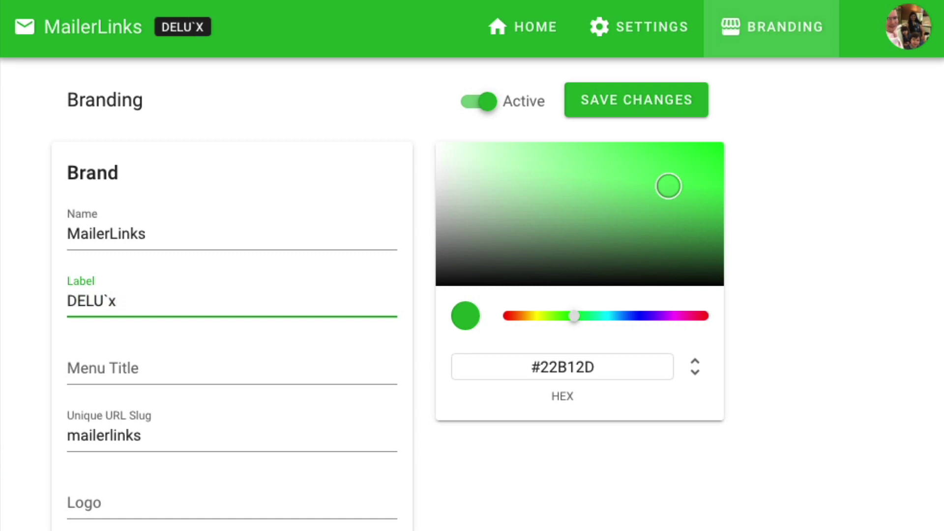
{"action": "key", "text": "BackSpace"}
{"action": "key", "text": "BackSpace"}
{"action": "type", "text": "XE"}
Examine the add-ons that can be included under the branding's Access settings
{"action": "scroll", "coordinate": [93, 200], "scroll_direction": "down", "scroll_amount": 9}
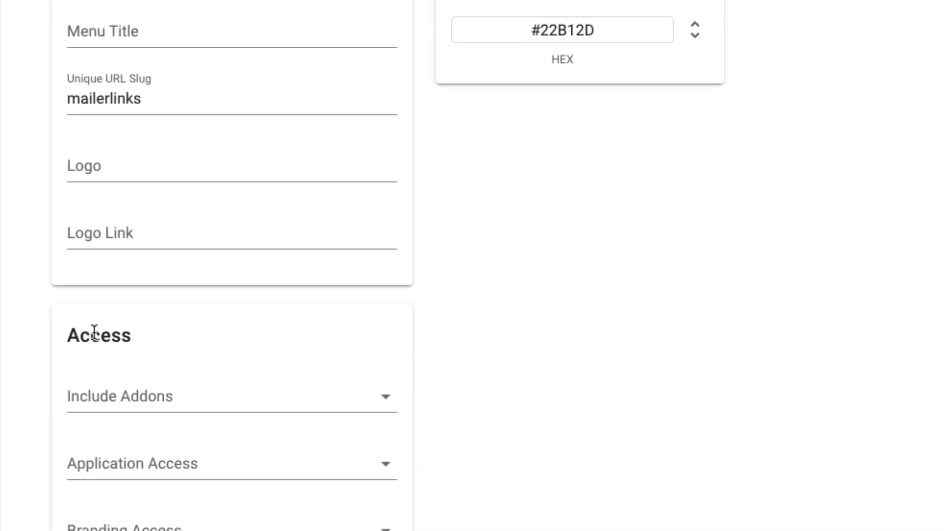
{"action": "double_click", "coordinate": [102, 197]}
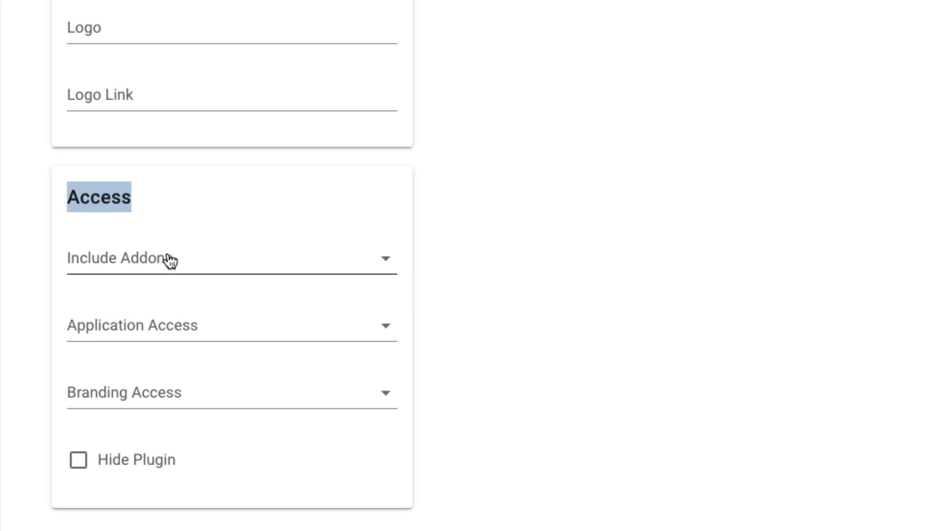
{"action": "left_click", "coordinate": [187, 264]}
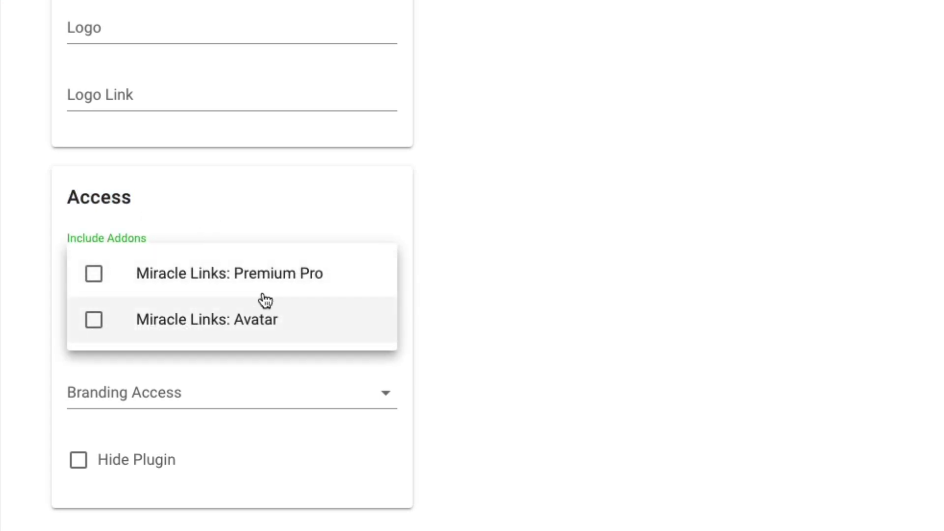
{"action": "left_click", "coordinate": [505, 259]}
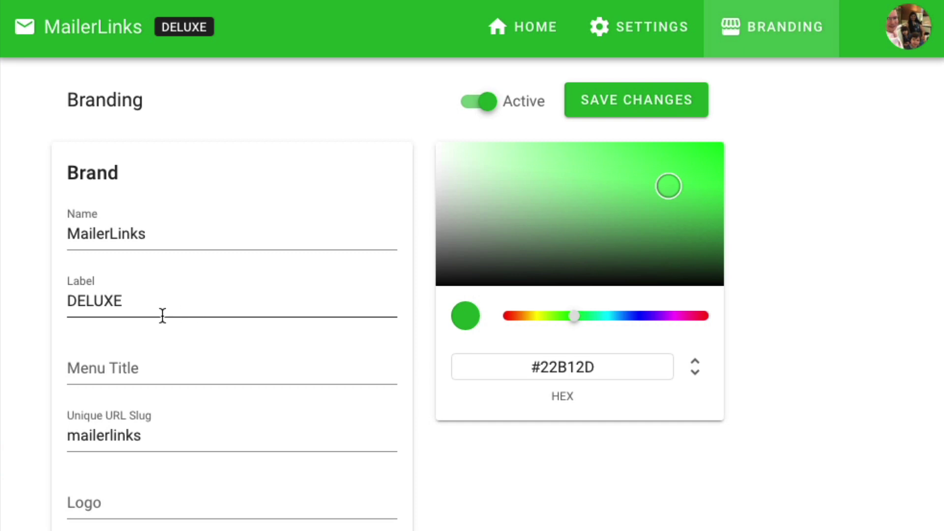
Copy the brand name "MailerLinks" into the menu title
{"action": "left_click", "coordinate": [196, 364]}
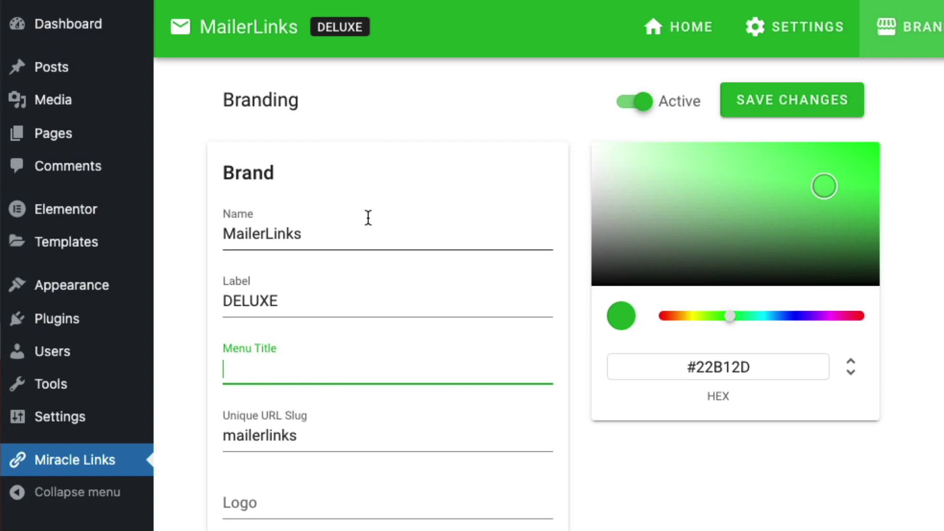
{"action": "double_click", "coordinate": [358, 231]}
{"action": "key", "text": "ctrl+c"}
{"action": "left_click", "coordinate": [328, 374]}
{"action": "key", "text": "ctrl+v"}
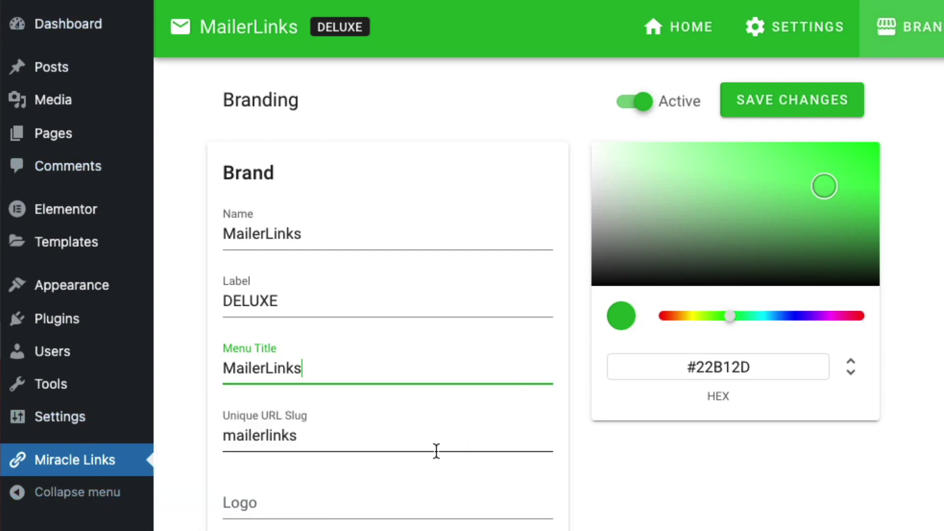
Change the unique URL slug to "mailer-links"
{"action": "left_click", "coordinate": [319, 434]}
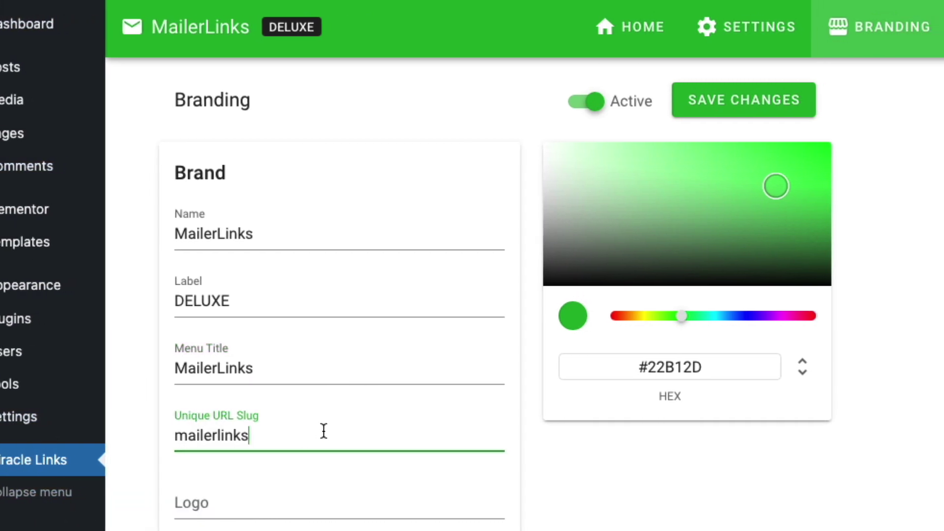
{"action": "double_click", "coordinate": [363, 432]}
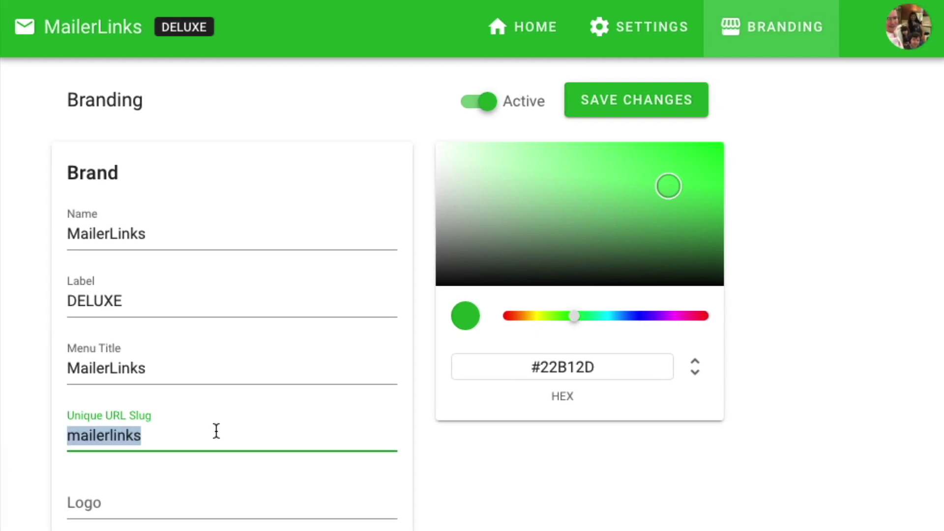
{"action": "type", "text": "mailer li"}
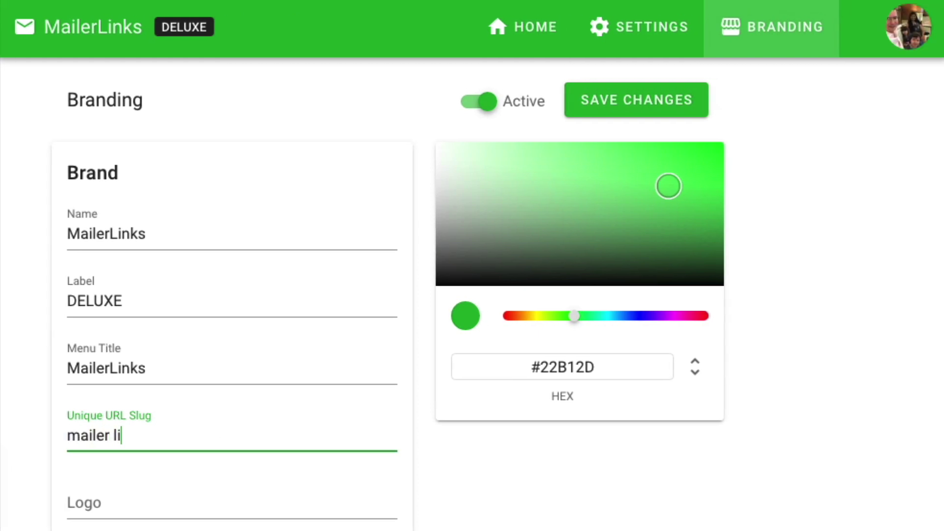
{"action": "type", "text": "gh"}
{"action": "key", "text": "BackSpace"}
{"action": "key", "text": "BackSpace"}
{"action": "key", "text": "BackSpace"}
{"action": "key", "text": "BackSpace"}
{"action": "type", "text": "links"}
{"action": "key", "text": "Tab"}
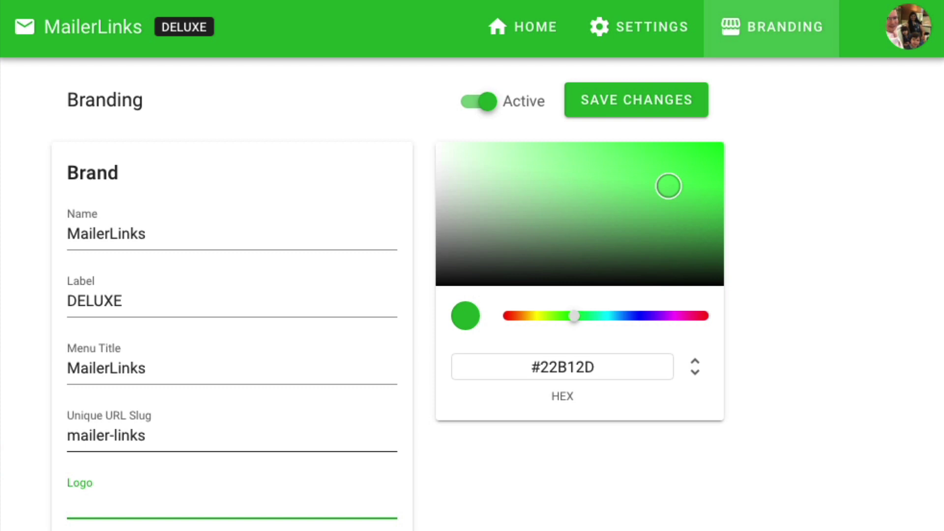
{"action": "left_click", "coordinate": [211, 434]}
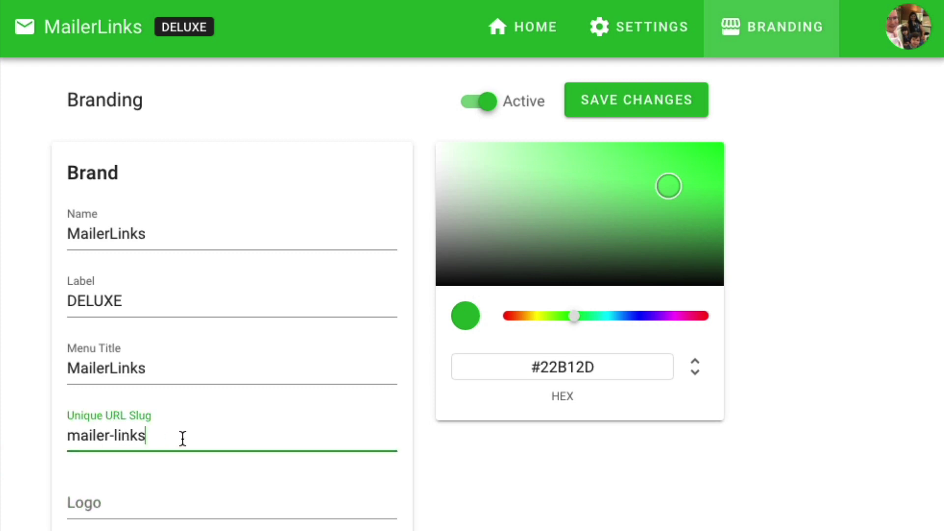
{"action": "key", "text": "shift+Left"}
{"action": "key", "text": "shift+Left"}
{"action": "key", "text": "shift+Left"}
{"action": "key", "text": "shift+Left"}
{"action": "key", "text": "shift+Left"}
{"action": "key", "text": "shift+Left"}
{"action": "key", "text": "shift+Left"}
{"action": "key", "text": "shift+Left"}
{"action": "key", "text": "shift+Left"}
{"action": "key", "text": "shift+Left"}
{"action": "key", "text": "shift+Left"}
{"action": "key", "text": "shift+Left"}
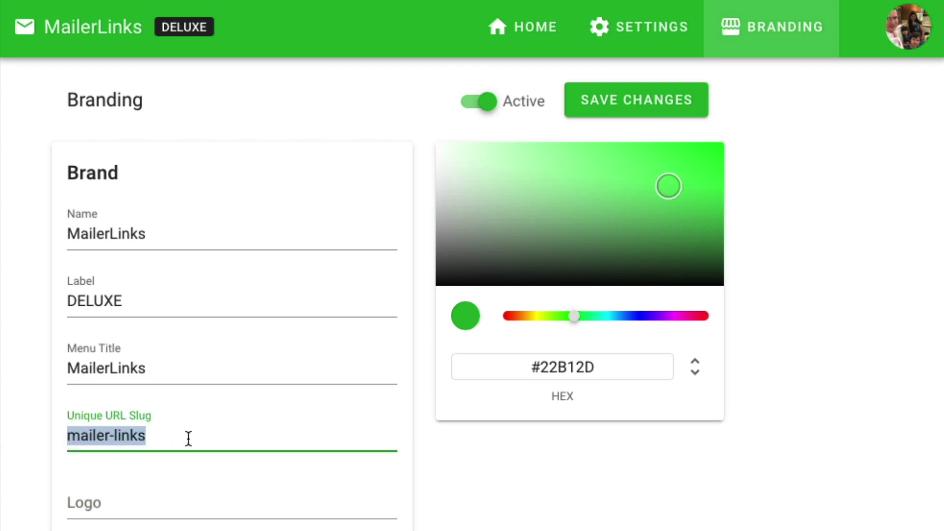
{"action": "left_click", "coordinate": [194, 438]}
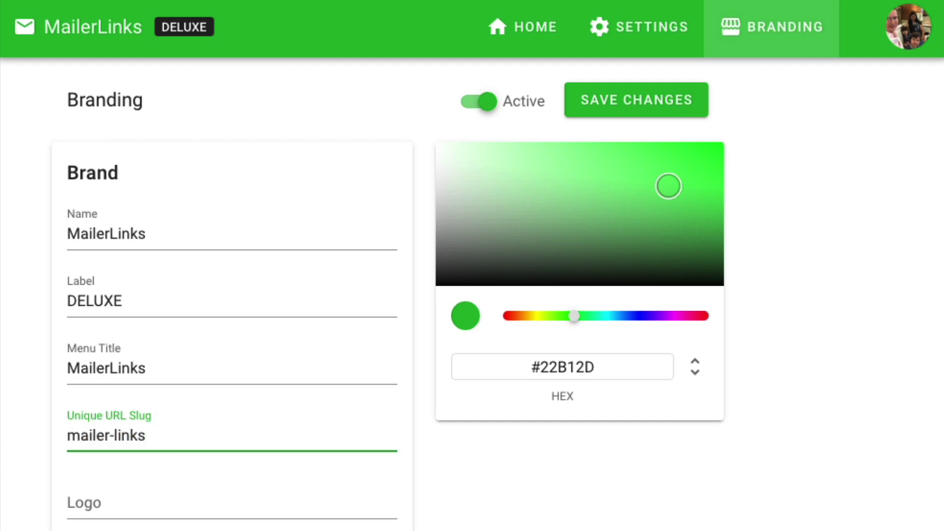
{"action": "mouse_move", "coordinate": [73, 433]}
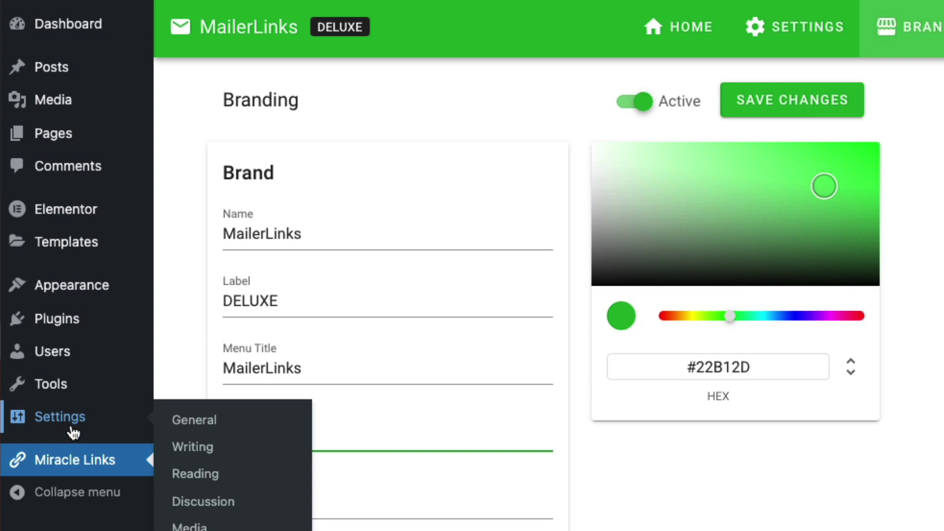
{"action": "mouse_move", "coordinate": [105, 62]}
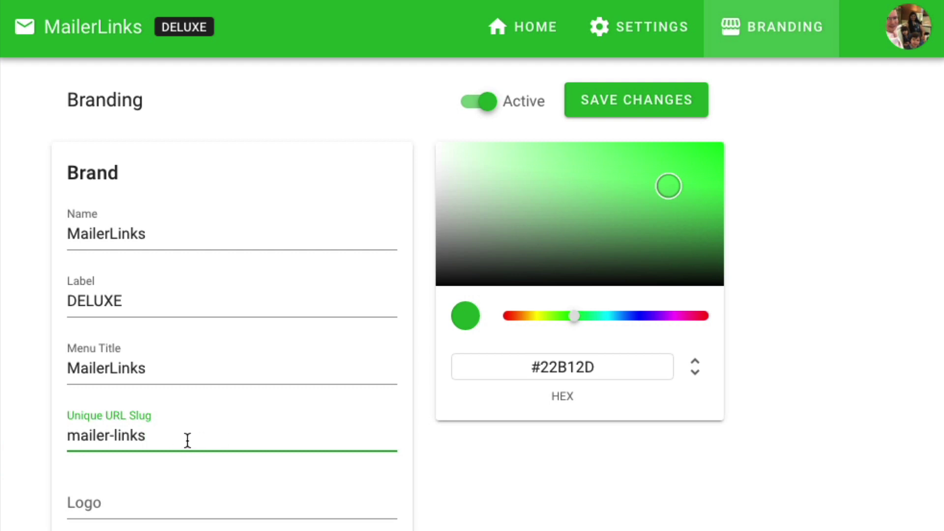
{"action": "left_click_drag", "start_coordinate": [200, 440], "coordinate": [64, 432]}
{"action": "left_click", "coordinate": [144, 436]}
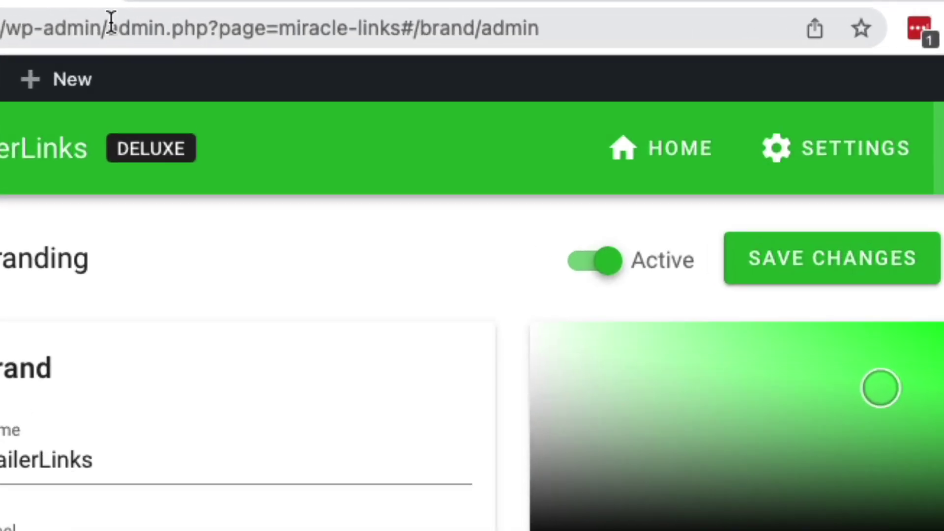
Examine the page slug in the plugin's admin URL against the unique URL slug set in the branding
{"action": "left_click_drag", "start_coordinate": [115, 22], "coordinate": [200, 28]}
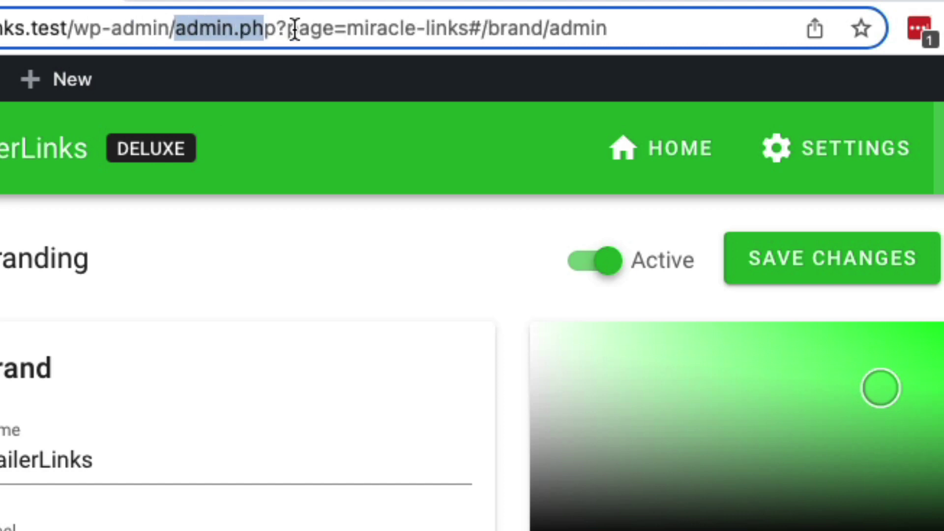
{"action": "left_click", "coordinate": [319, 27]}
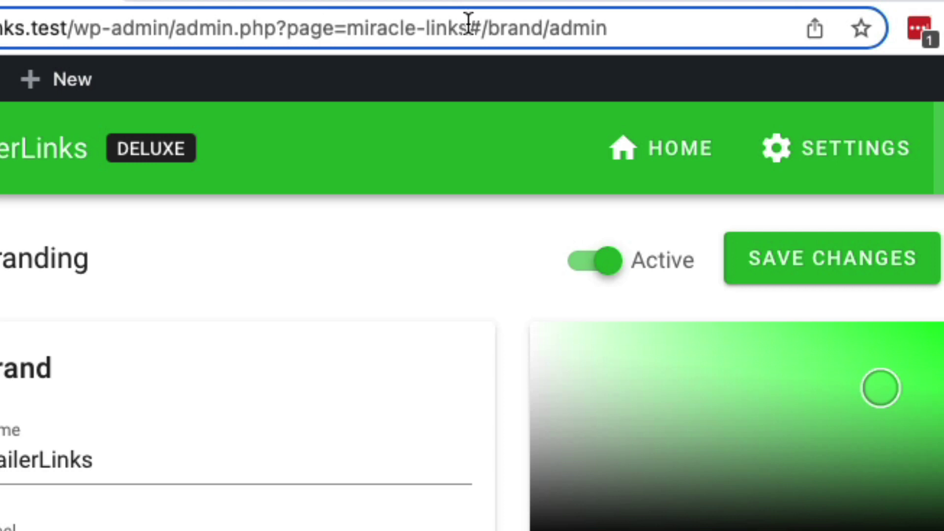
{"action": "left_click_drag", "start_coordinate": [469, 25], "coordinate": [367, 28]}
{"action": "left_click", "coordinate": [537, 27]}
{"action": "left_click", "coordinate": [437, 27]}
{"action": "left_click_drag", "start_coordinate": [460, 27], "coordinate": [415, 28]}
{"action": "left_click_drag", "start_coordinate": [365, 30], "coordinate": [347, 32]}
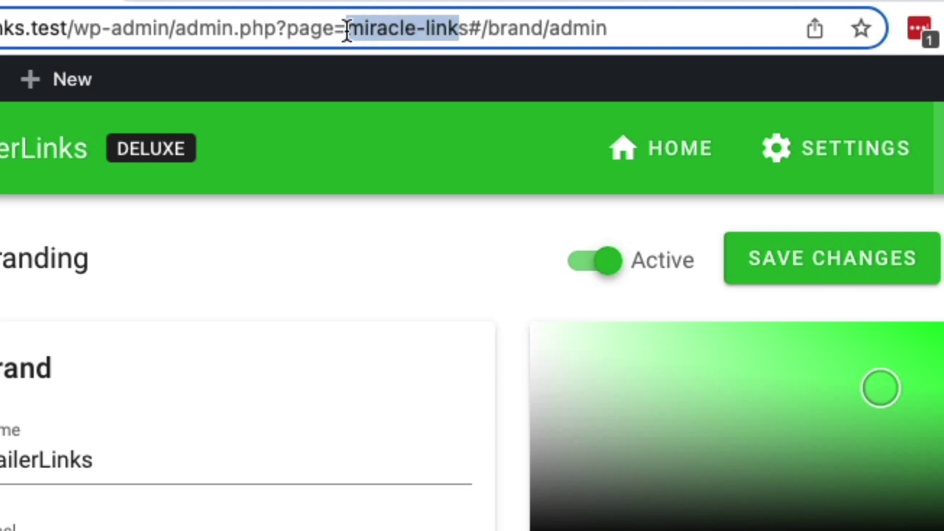
{"action": "left_click_drag", "start_coordinate": [469, 29], "coordinate": [369, 30]}
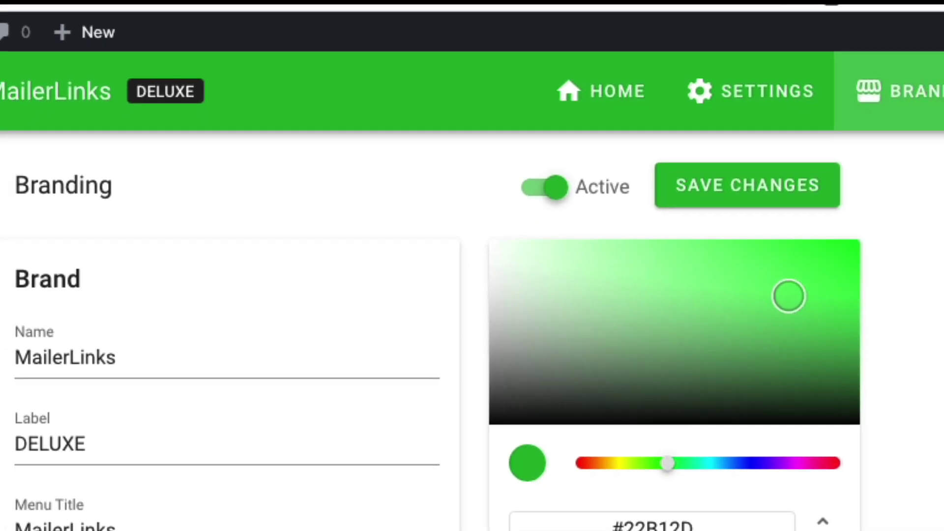
{"action": "left_click", "coordinate": [145, 456]}
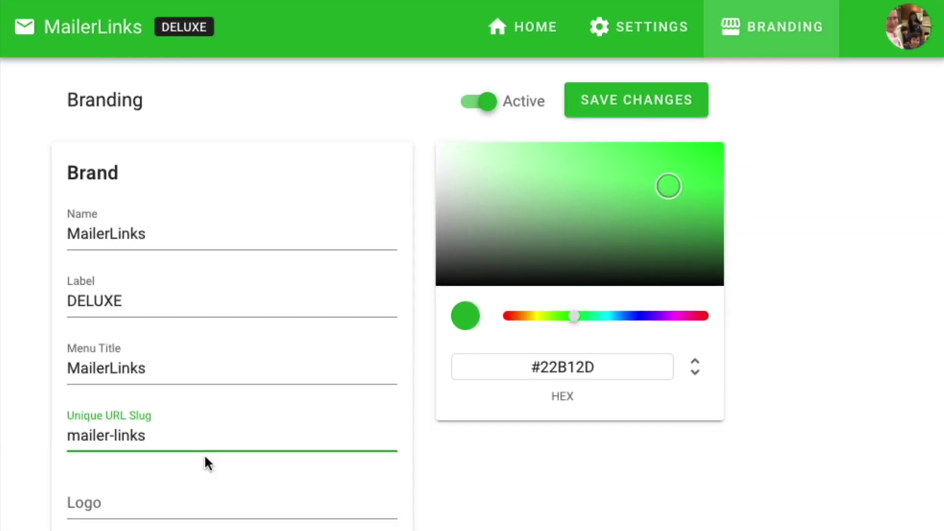
Paste the uploaded MailerLite logo image's URL as the brand logo
{"action": "left_click", "coordinate": [238, 514]}
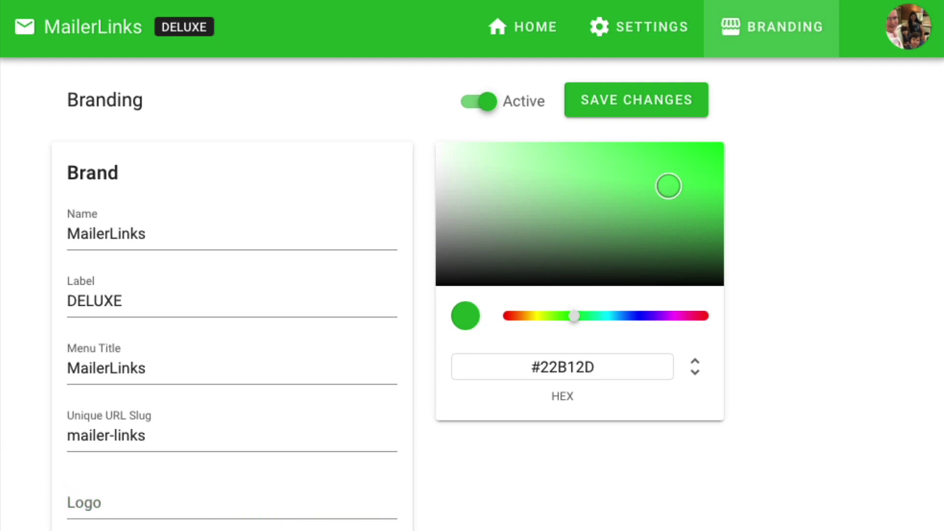
{"action": "left_click", "coordinate": [220, 502]}
{"action": "key", "text": "ctrl+v"}
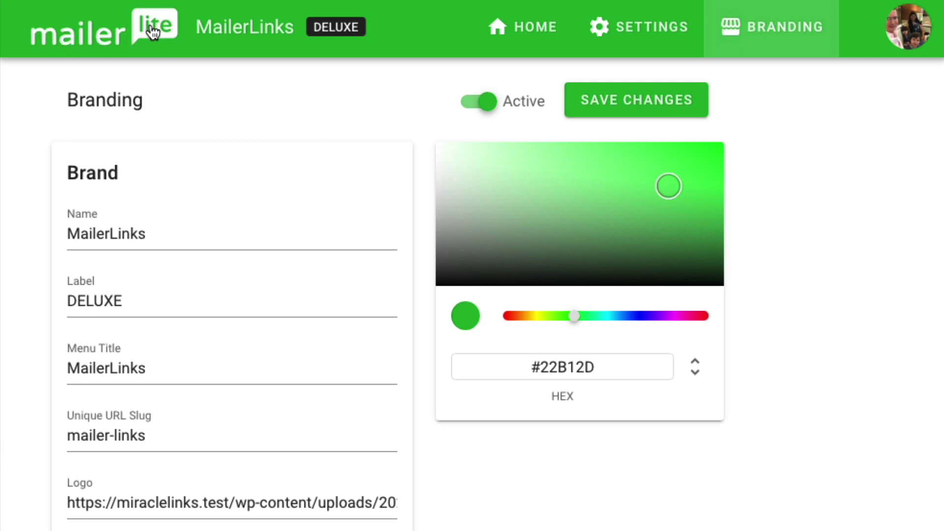
Try removing the brand name so that the header has only the logo and label, and restore the name
{"action": "left_click", "coordinate": [197, 234]}
{"action": "key", "text": "ctrl+a"}
{"action": "key", "text": "BackSpace"}
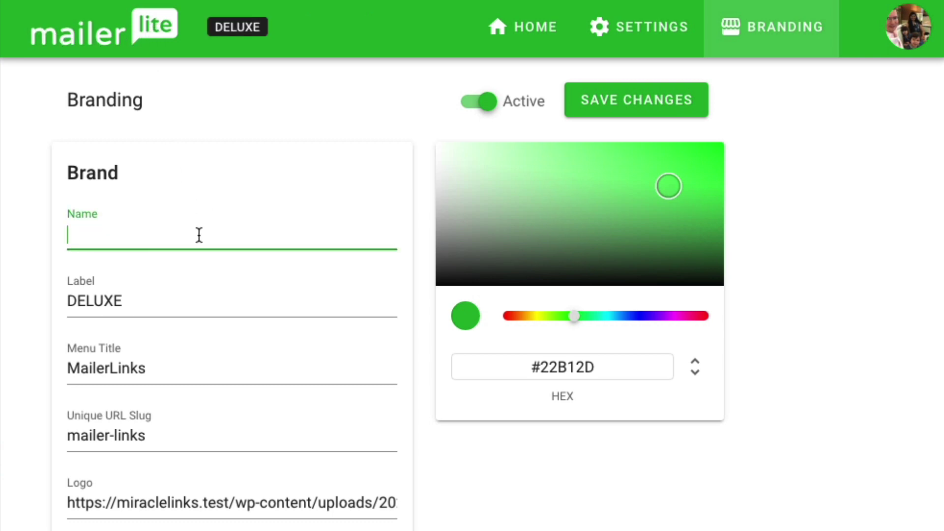
{"action": "key", "text": "ctrl+z"}
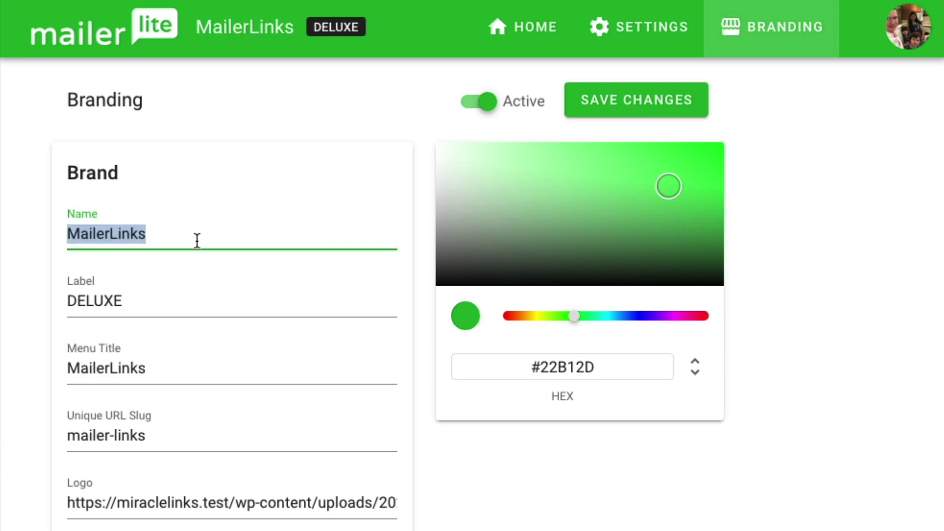
{"action": "left_click", "coordinate": [196, 240]}
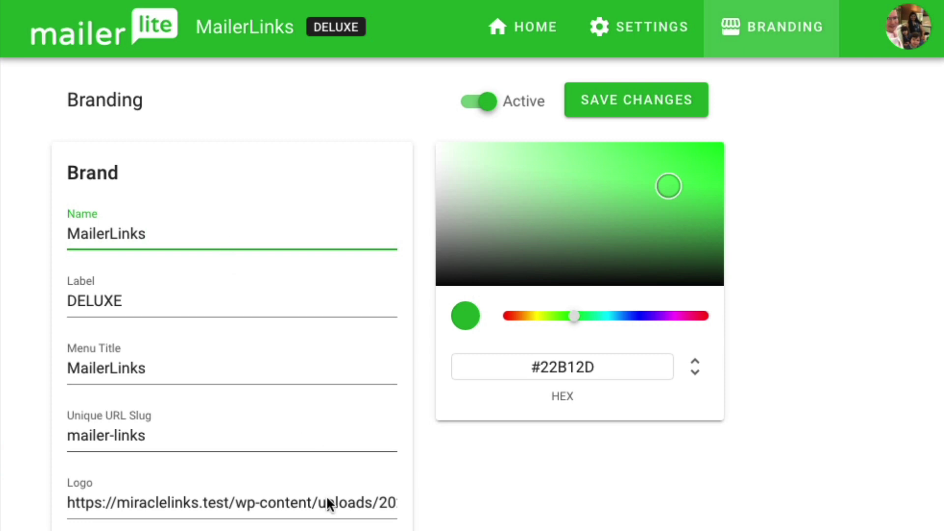
Examine the Logo Link setting of the brand and the logo it applies to in the header
{"action": "left_click", "coordinate": [182, 457]}
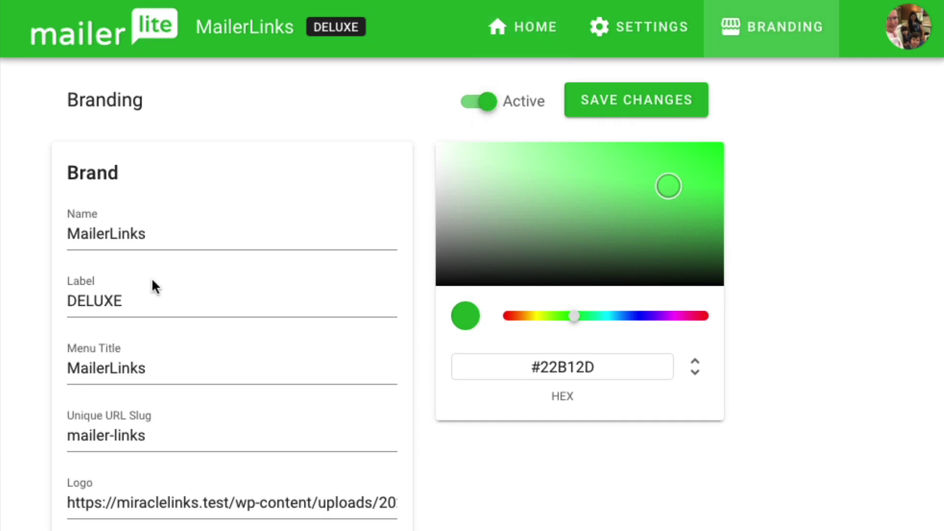
{"action": "scroll", "coordinate": [167, 422], "scroll_direction": "down", "scroll_amount": 3}
{"action": "left_click", "coordinate": [167, 422]}
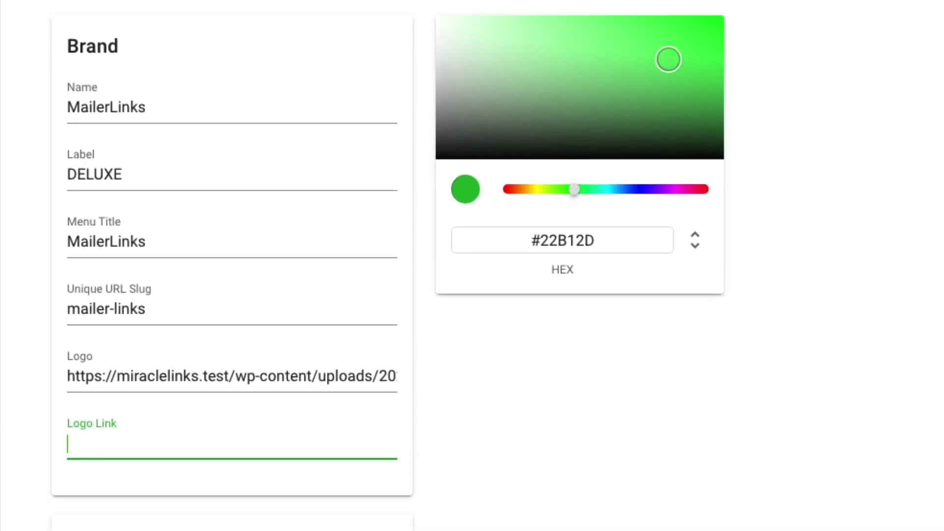
{"action": "scroll", "coordinate": [92, 49], "scroll_direction": "up", "scroll_amount": 3}
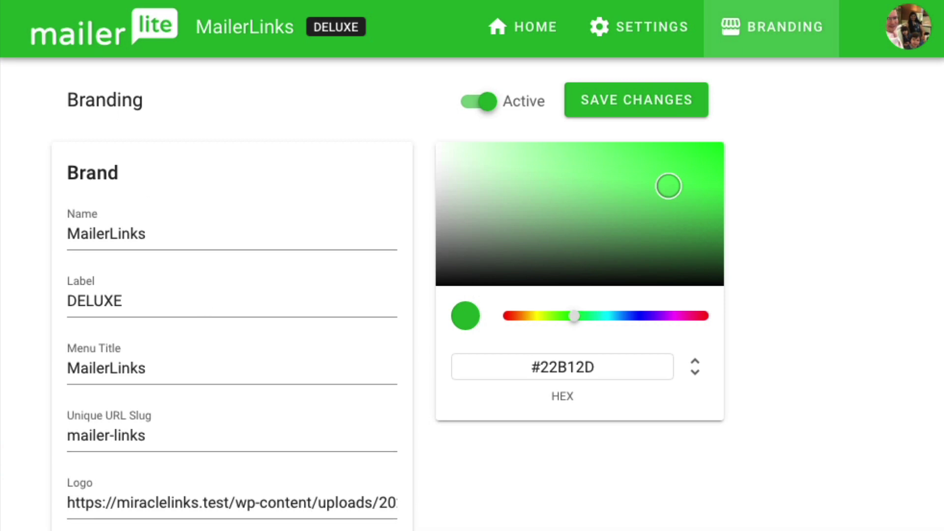
{"action": "scroll", "coordinate": [140, 448], "scroll_direction": "down", "scroll_amount": 3}
{"action": "left_click", "coordinate": [140, 448]}
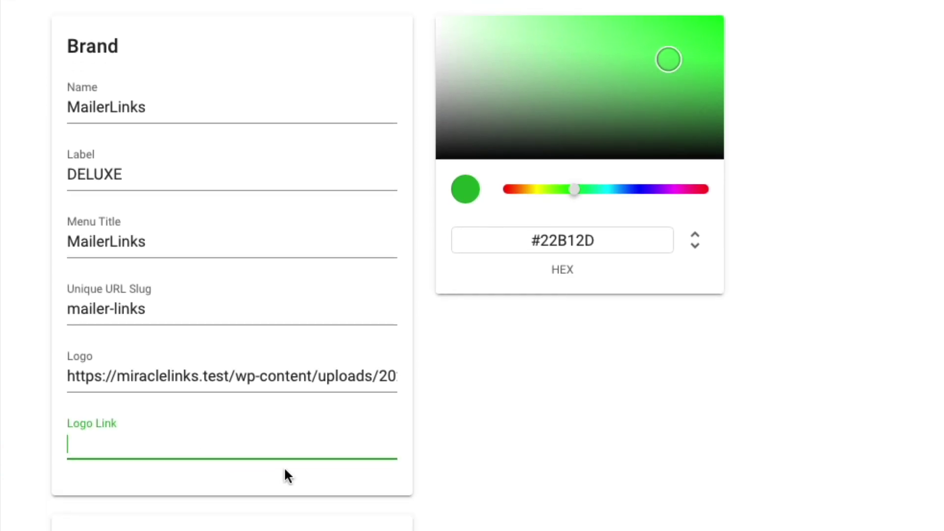
{"action": "scroll", "coordinate": [464, 364], "scroll_direction": "up", "scroll_amount": 3}
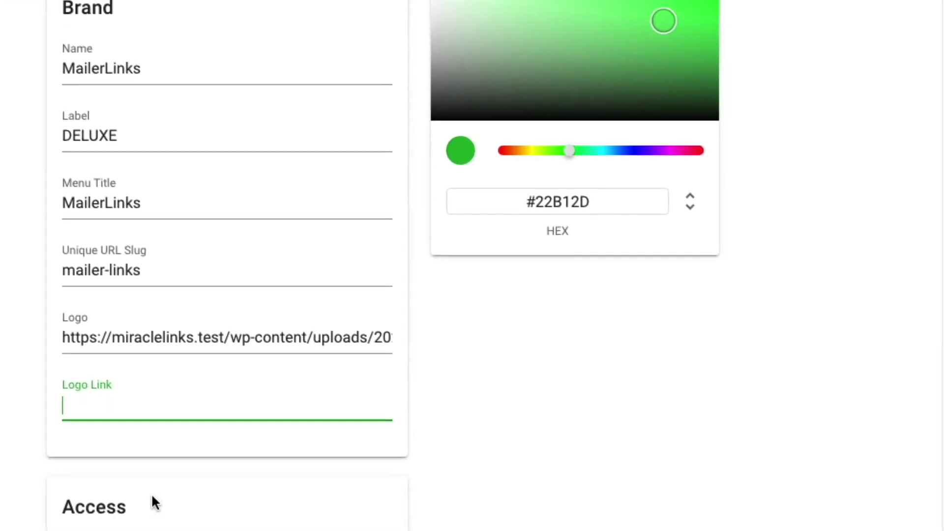
{"action": "left_click", "coordinate": [88, 339]}
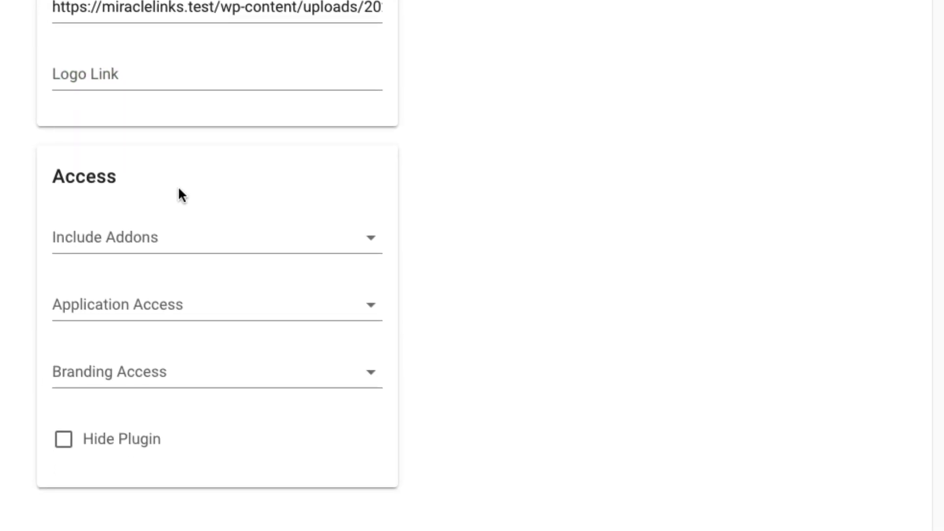
Try including the Miracle Links: Premium Pro and Miracle Links: Avatar add-ons, and deselect both
{"action": "left_click", "coordinate": [202, 243]}
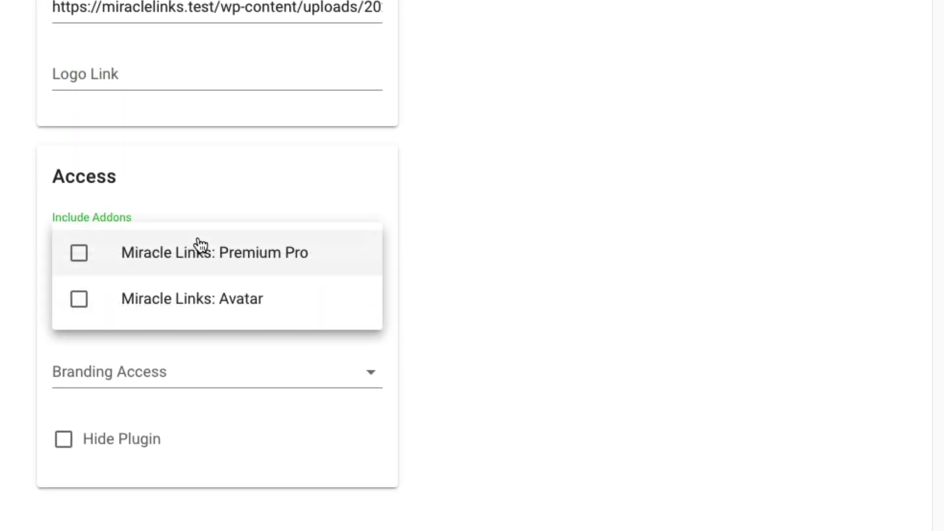
{"action": "left_click", "coordinate": [388, 255]}
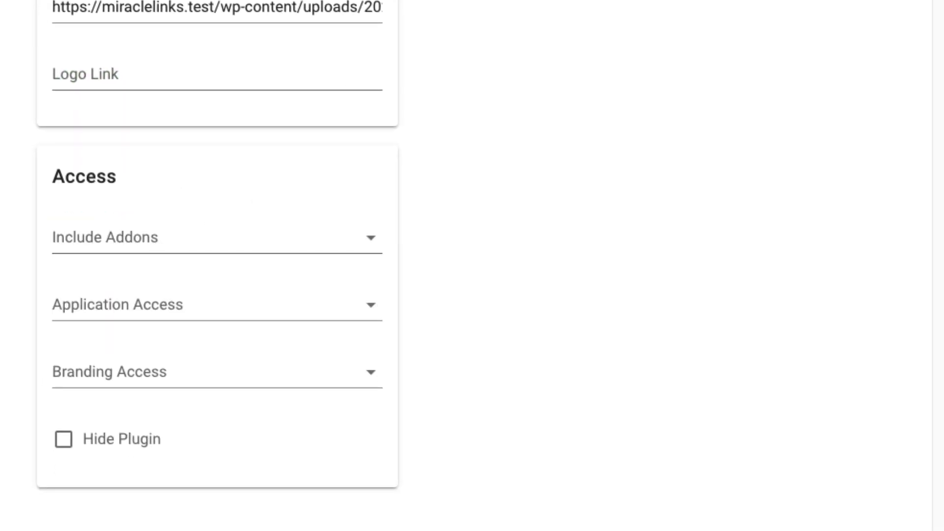
{"action": "left_click", "coordinate": [198, 252]}
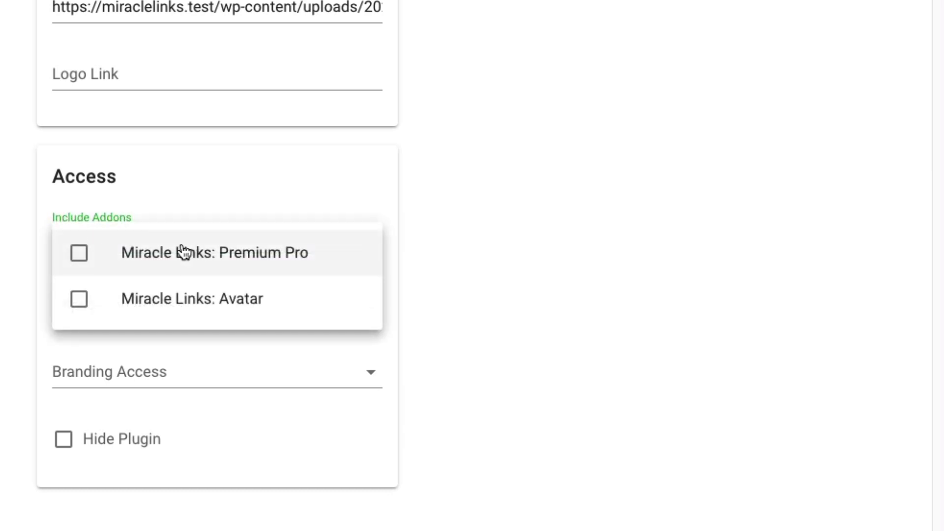
{"action": "left_click", "coordinate": [272, 261]}
{"action": "left_click", "coordinate": [264, 305]}
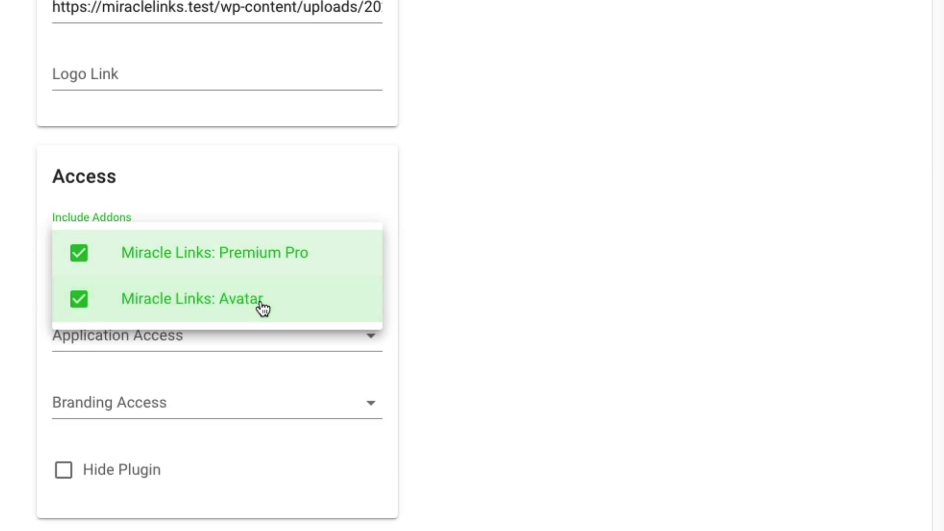
{"action": "left_click", "coordinate": [262, 309]}
{"action": "left_click", "coordinate": [259, 259]}
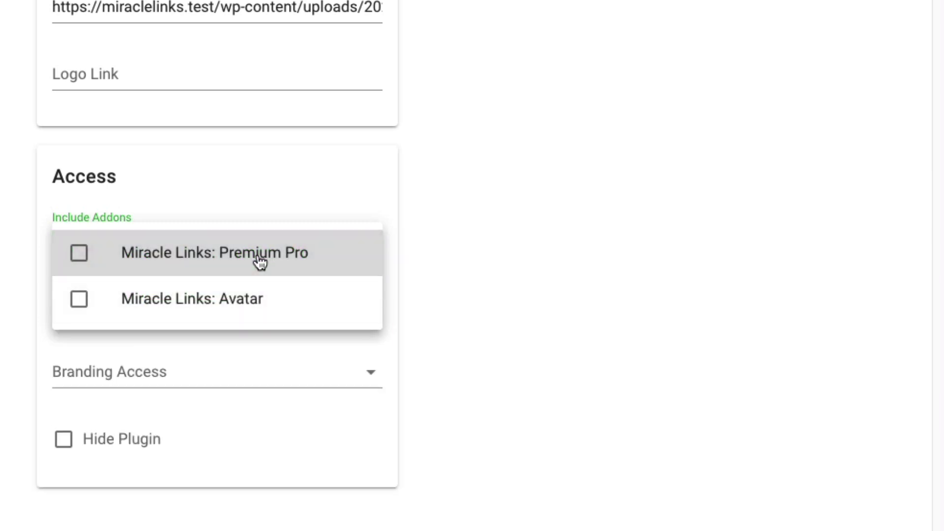
{"action": "left_click", "coordinate": [512, 266]}
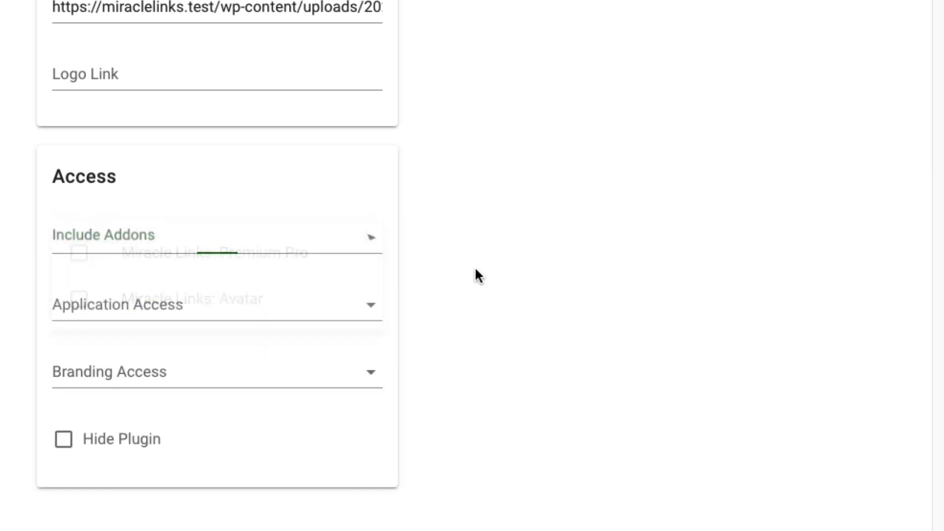
Review the user roles offered for Application Access and save the branding changes
{"action": "left_click", "coordinate": [263, 313]}
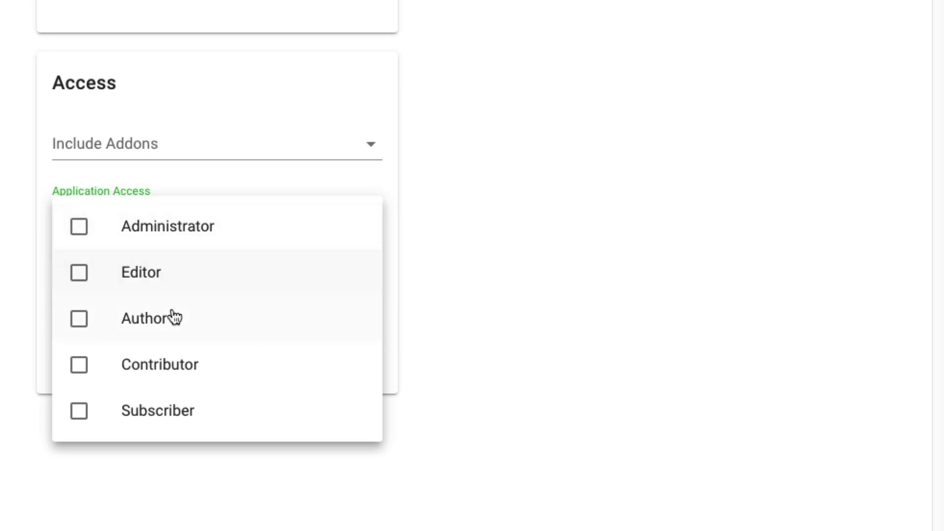
{"action": "left_click", "coordinate": [638, 146]}
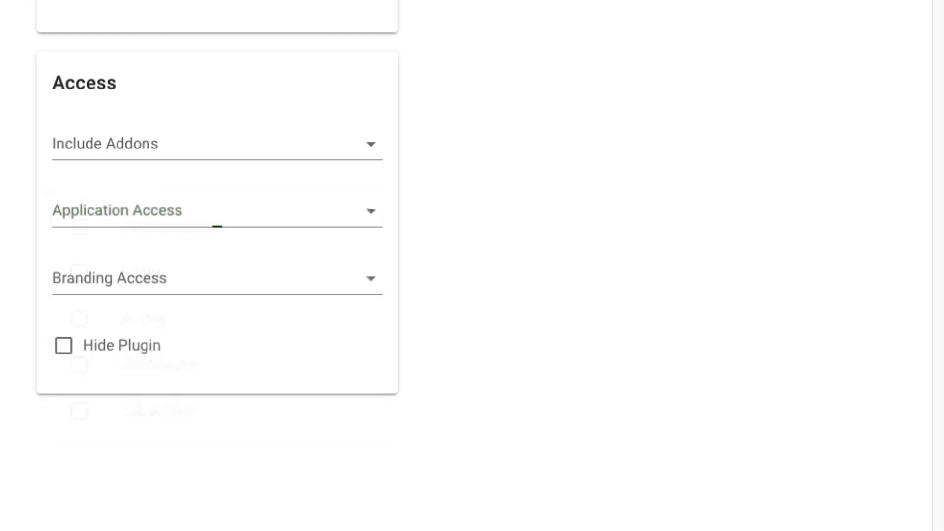
{"action": "scroll", "coordinate": [248, 472], "scroll_direction": "up", "scroll_amount": 10}
{"action": "left_click", "coordinate": [666, 101]}
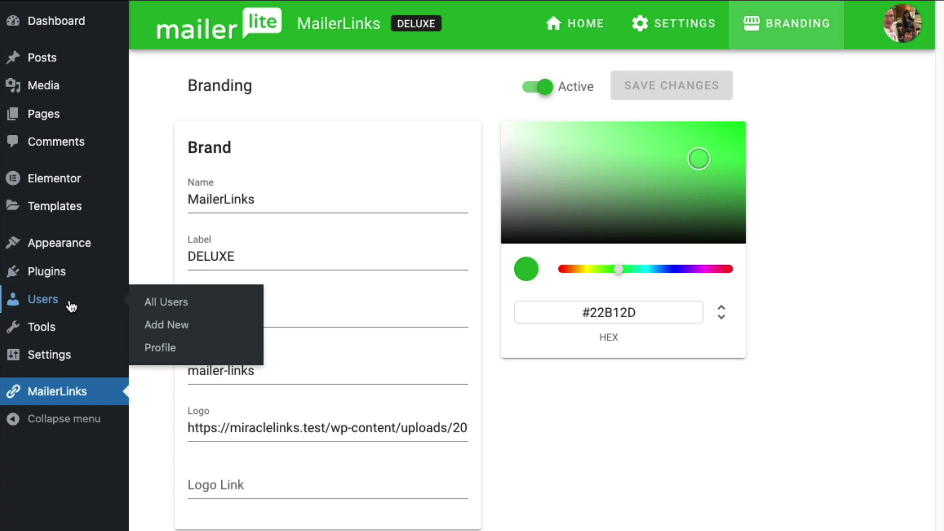
Check the roles assigned to the site's accounts in the WordPress users list
{"action": "left_click", "coordinate": [71, 306]}
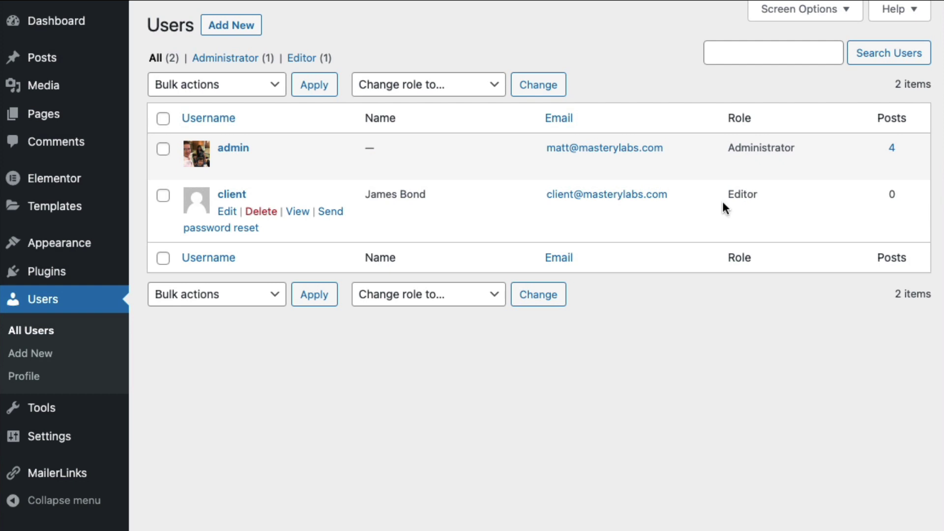
Open the MailerLinks branding settings and grant Application Access to the Editor role
{"action": "left_click", "coordinate": [81, 473]}
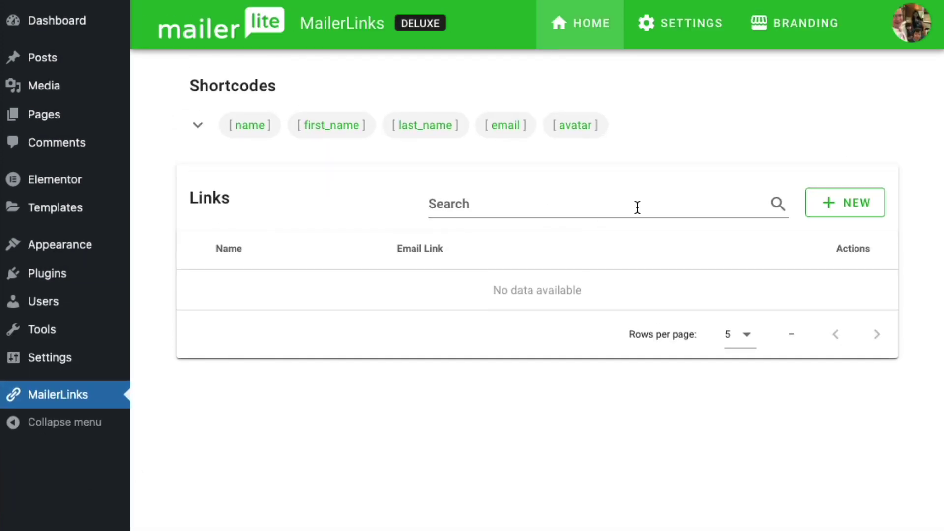
{"action": "left_click", "coordinate": [797, 33]}
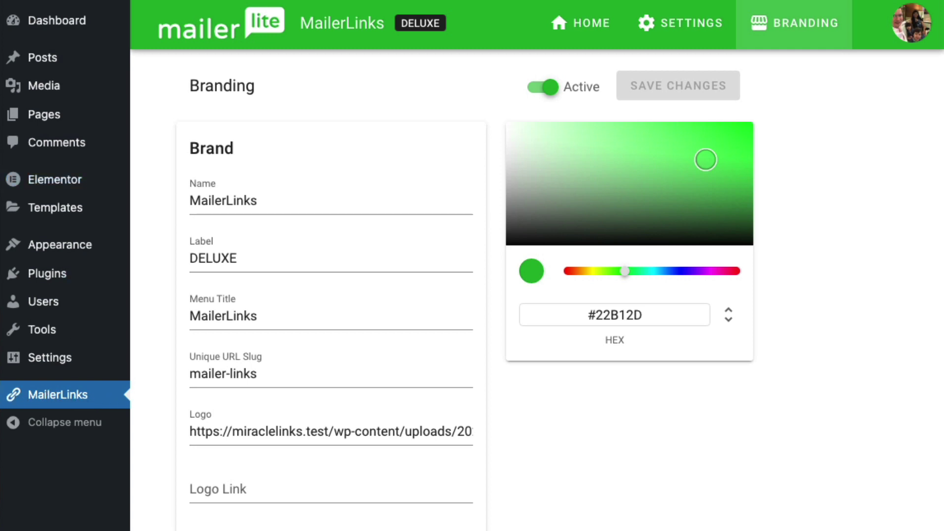
{"action": "scroll", "coordinate": [331, 344], "scroll_direction": "down", "scroll_amount": 6}
{"action": "left_click", "coordinate": [418, 175]}
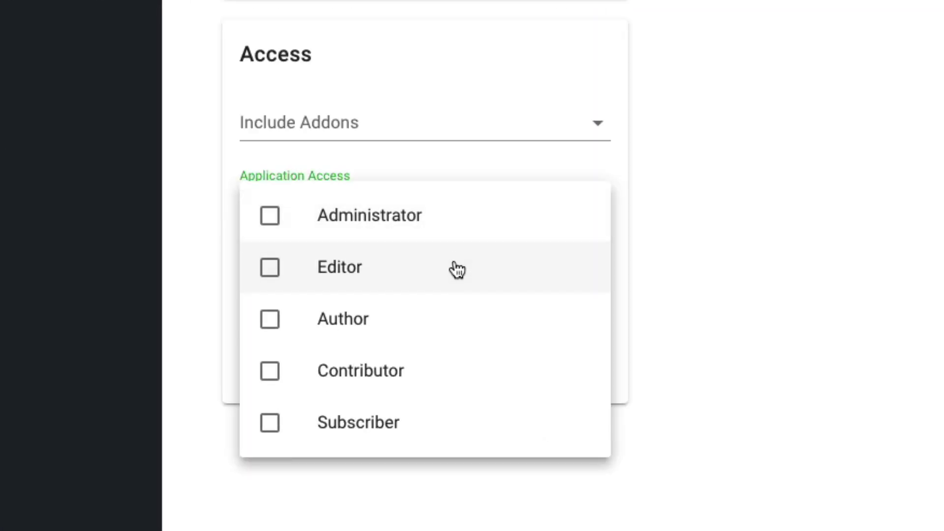
{"action": "left_click", "coordinate": [457, 270]}
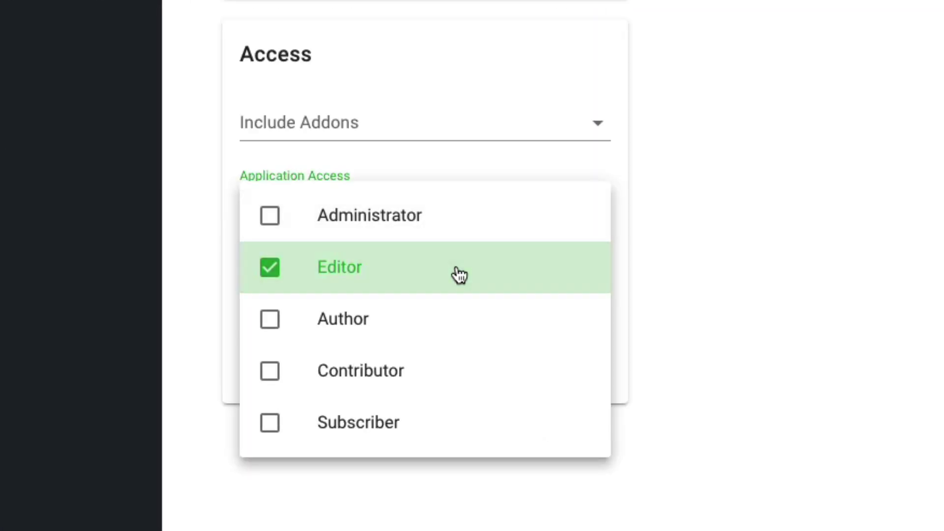
{"action": "left_click", "coordinate": [764, 281]}
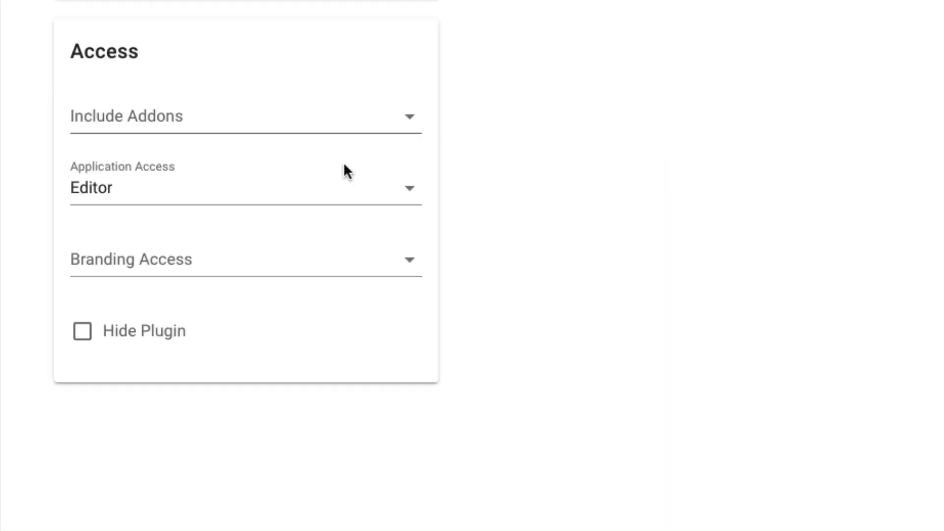
Review the user roles offered for Branding Access without selecting any
{"action": "left_click", "coordinate": [336, 270]}
{"action": "left_click", "coordinate": [671, 261]}
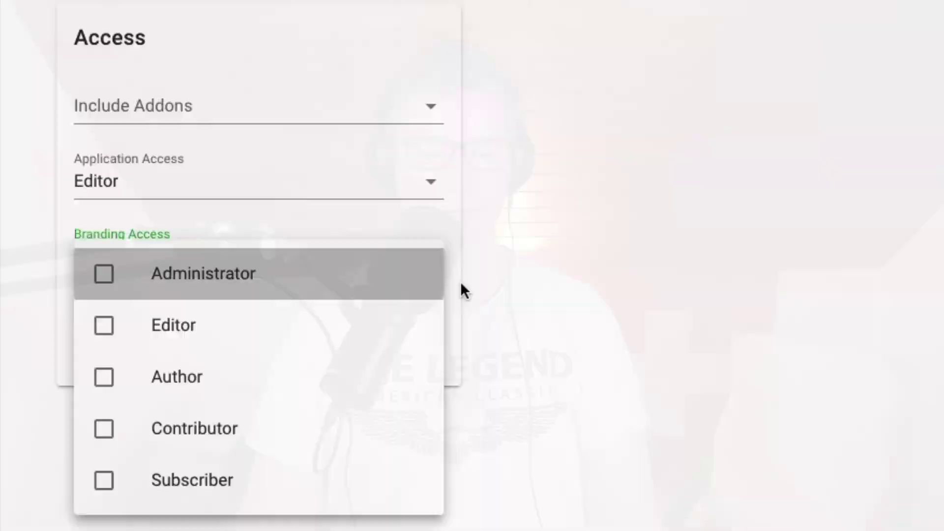
{"action": "left_click", "coordinate": [462, 291]}
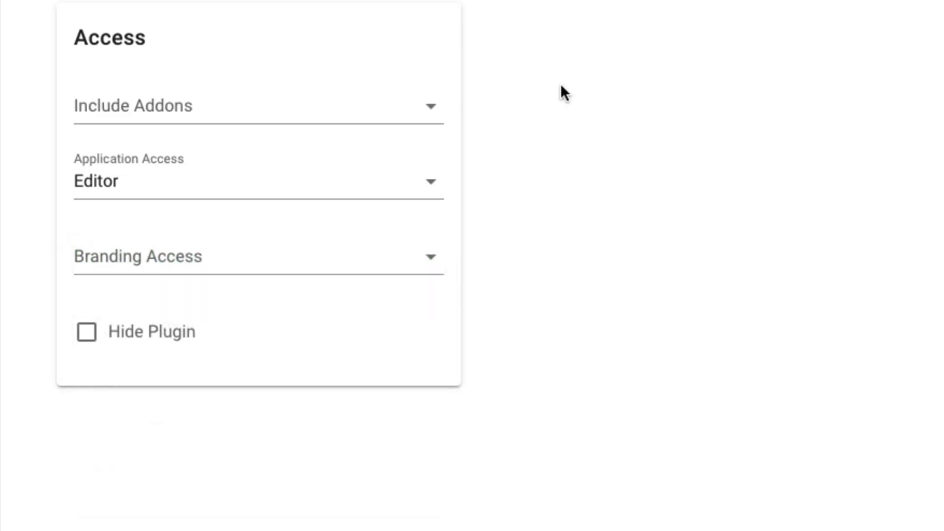
{"action": "left_click", "coordinate": [240, 256]}
{"action": "left_click", "coordinate": [251, 279]}
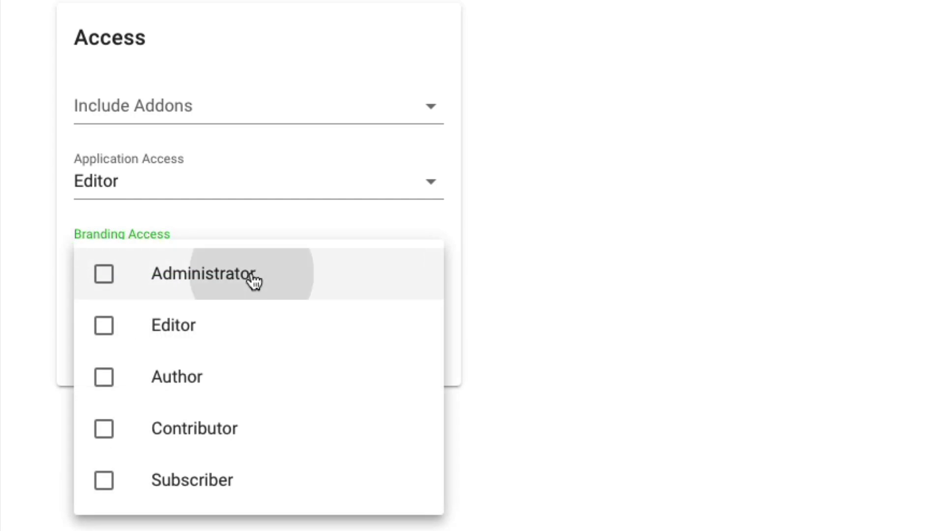
{"action": "left_click", "coordinate": [324, 280]}
{"action": "left_click", "coordinate": [590, 295]}
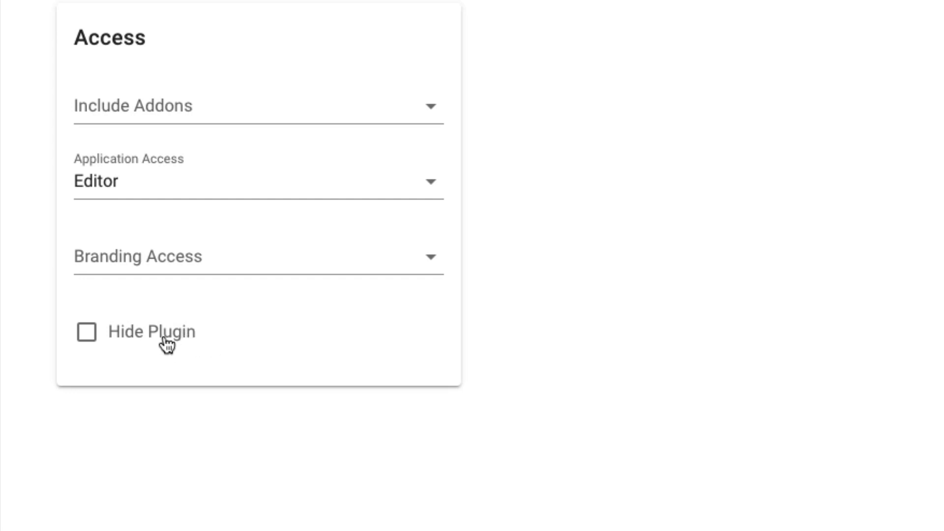
Save the branding changes and open MailerLinks in the editor account's WordPress session
{"action": "mouse_move", "coordinate": [98, 198]}
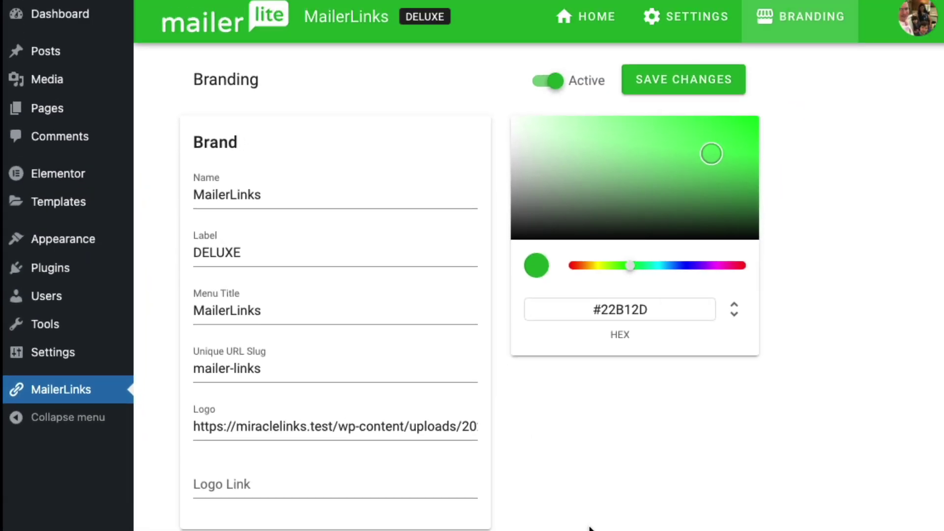
{"action": "left_click", "coordinate": [723, 92]}
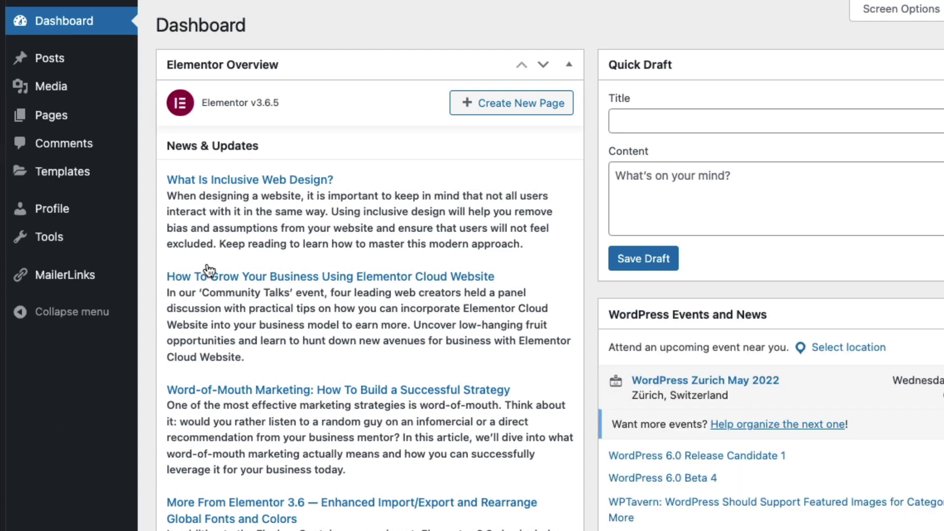
{"action": "left_click", "coordinate": [68, 277]}
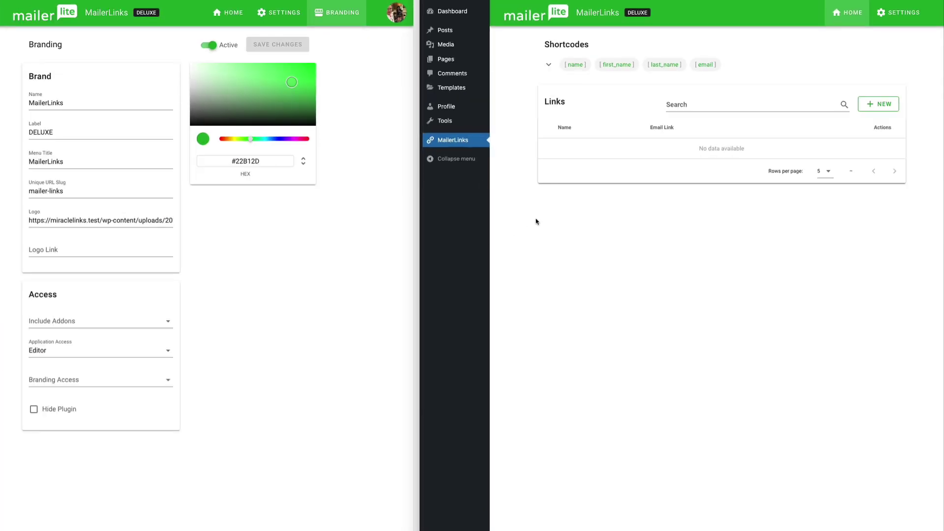
{"action": "left_click", "coordinate": [315, 249]}
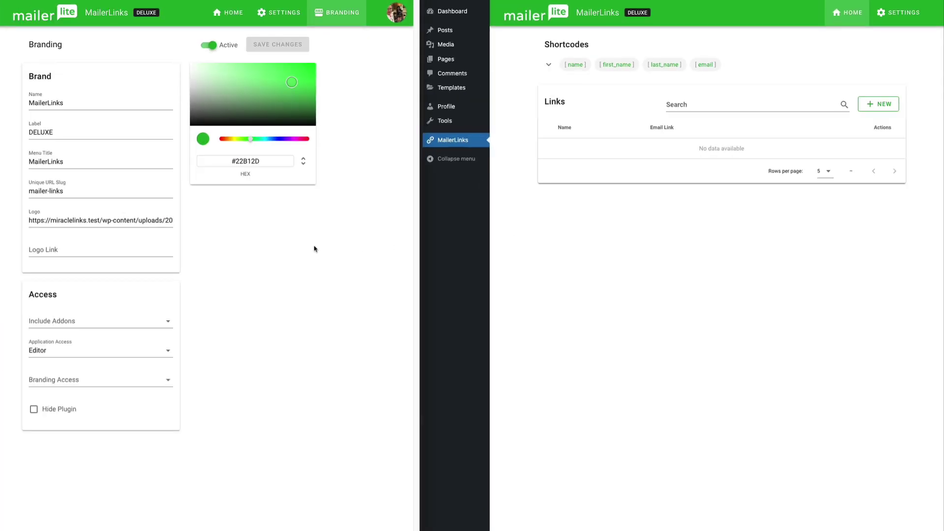
{"action": "left_click", "coordinate": [611, 295]}
Deactivate the branding in the admin session, save the changes, and reload the plugin page in the editor session
{"action": "left_click", "coordinate": [227, 47]}
{"action": "left_click", "coordinate": [226, 46]}
{"action": "left_click", "coordinate": [256, 45]}
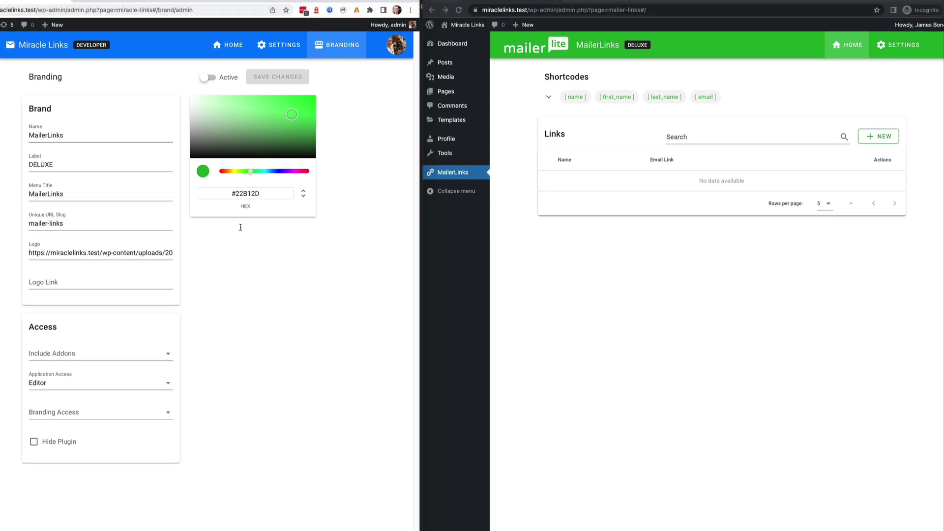
{"action": "left_click", "coordinate": [591, 301]}
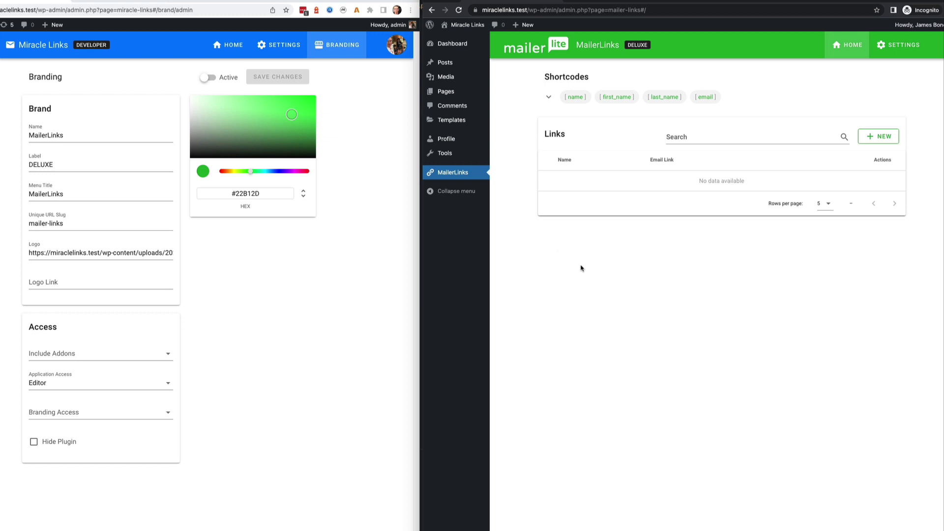
{"action": "key", "text": "ctrl+r"}
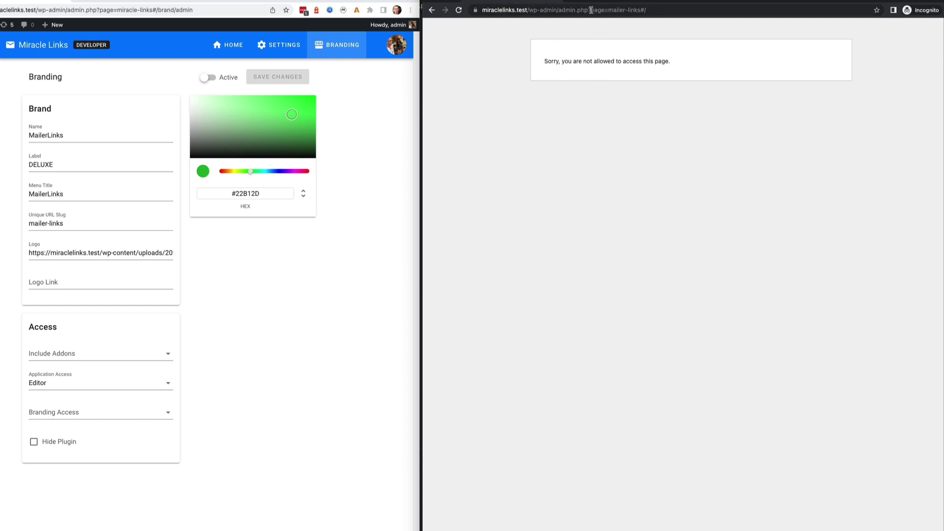
Examine the mailer-links slug in the editor session's address, and reduce the address to /wp-admin/ to load the dashboard
{"action": "left_click_drag", "start_coordinate": [591, 9], "coordinate": [643, 12]}
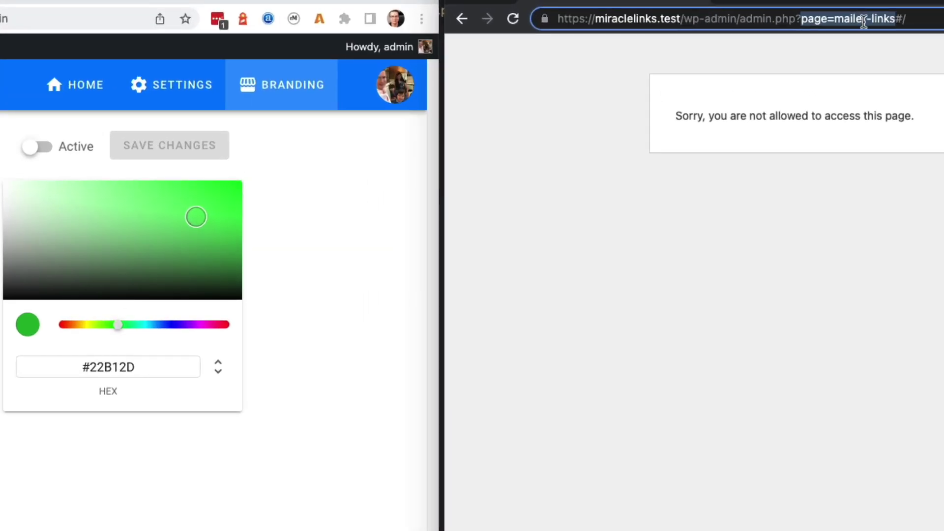
{"action": "left_click", "coordinate": [241, 386]}
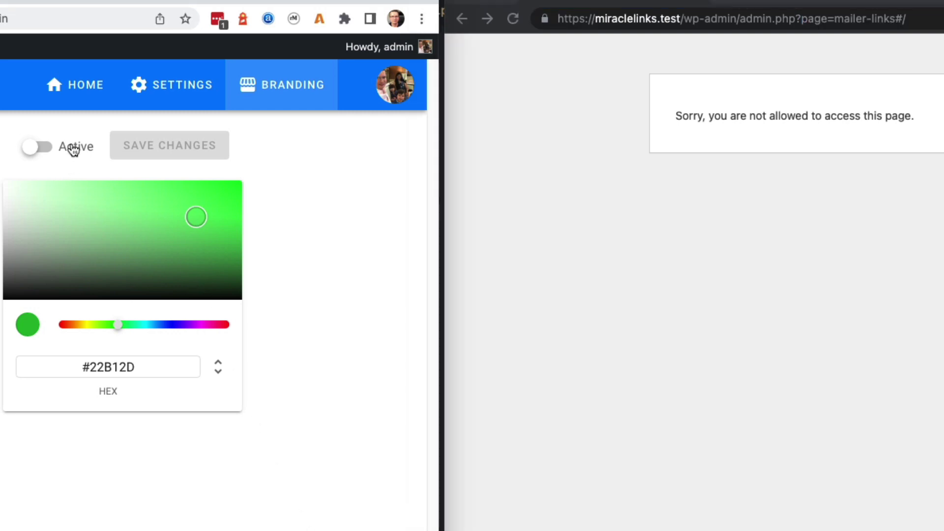
{"action": "left_click", "coordinate": [806, 110]}
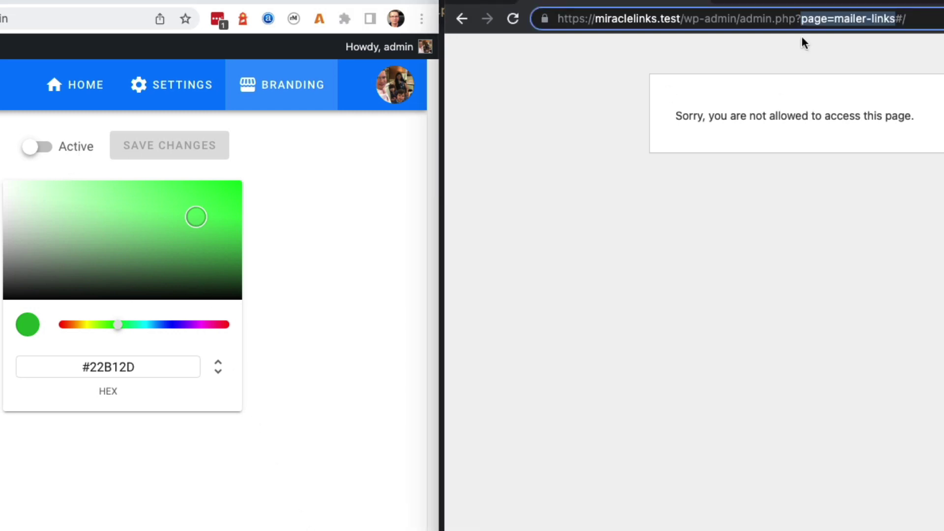
{"action": "left_click_drag", "start_coordinate": [738, 19], "coordinate": [941, 19]}
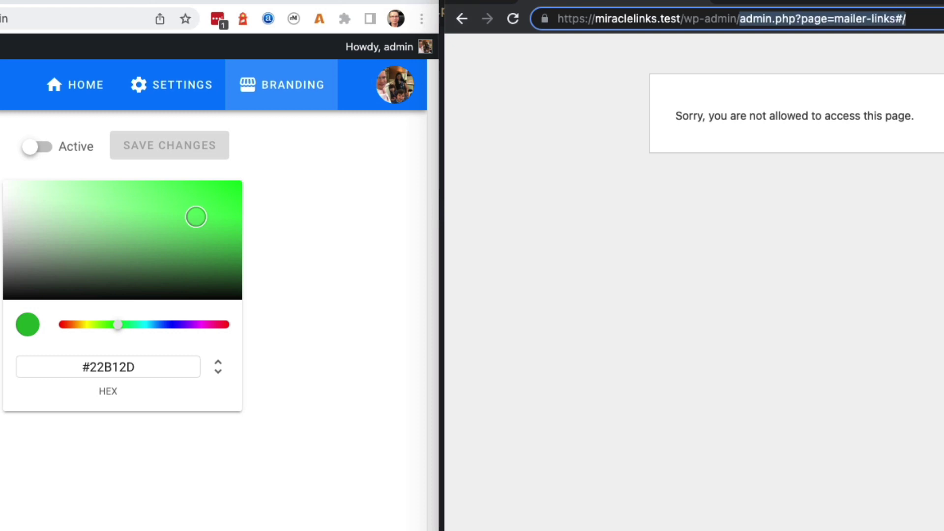
{"action": "key", "text": "BackSpace"}
{"action": "key", "text": "Return"}
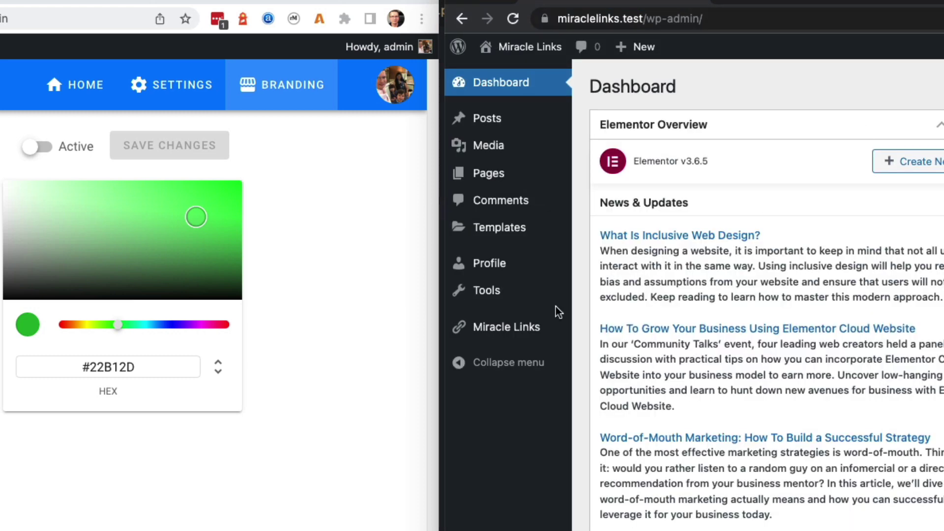
Open Miracle Links in the editor session and examine the page slug in its address
{"action": "left_click", "coordinate": [530, 328]}
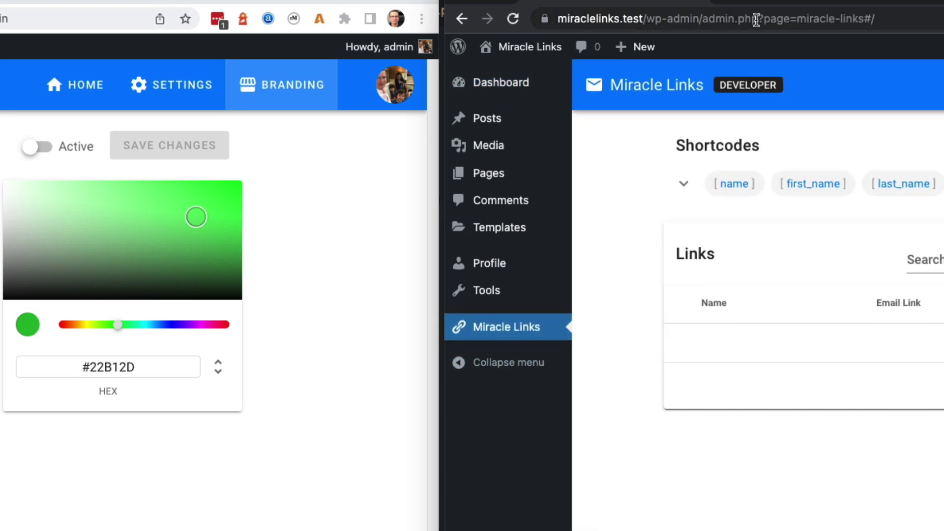
{"action": "left_click_drag", "start_coordinate": [759, 21], "coordinate": [901, 19]}
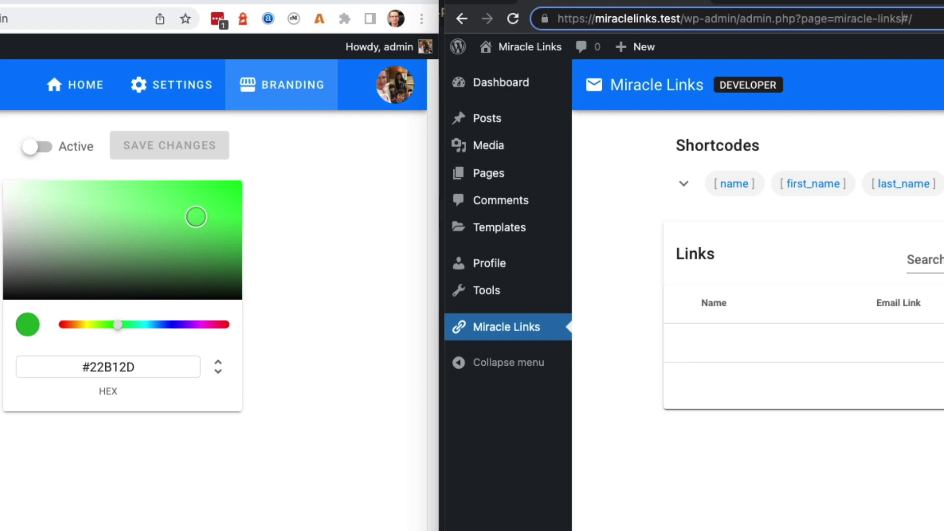
{"action": "left_click", "coordinate": [878, 473]}
{"action": "key", "text": "super+grave"}
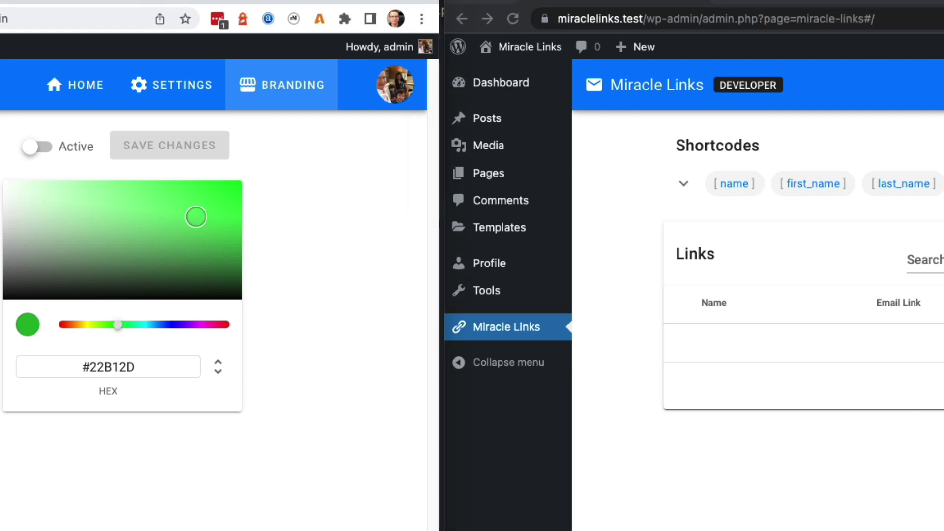
{"action": "left_click", "coordinate": [784, 496]}
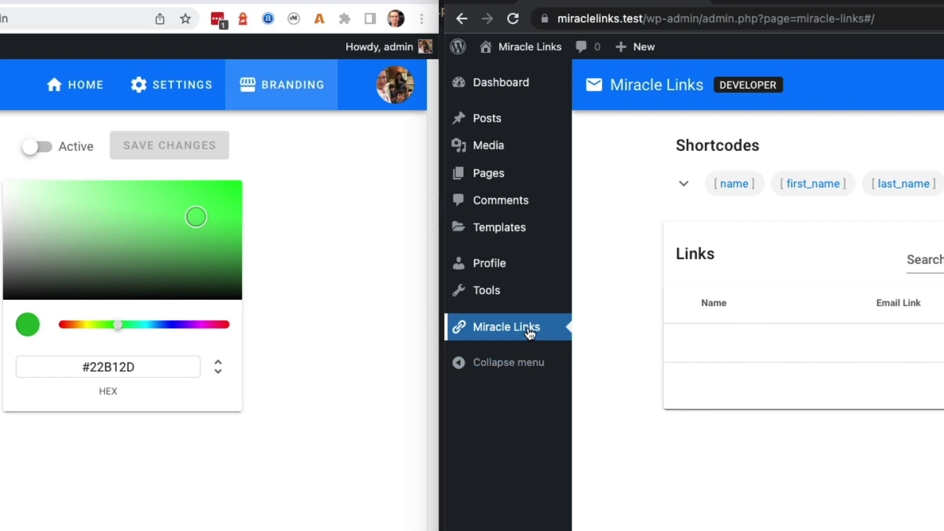
Reactivate the MailerLinks branding in the admin session and save the changes
{"action": "left_click", "coordinate": [287, 493]}
{"action": "left_click", "coordinate": [74, 146]}
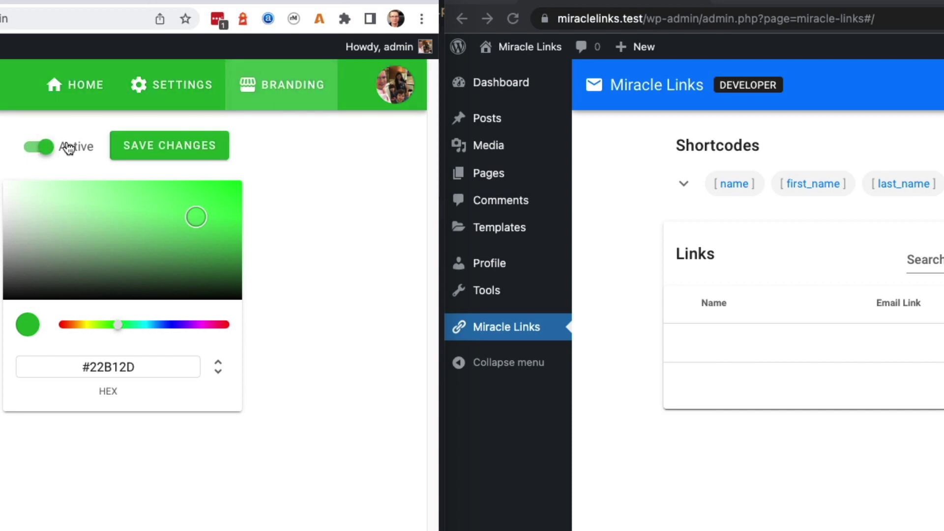
{"action": "left_click", "coordinate": [166, 147]}
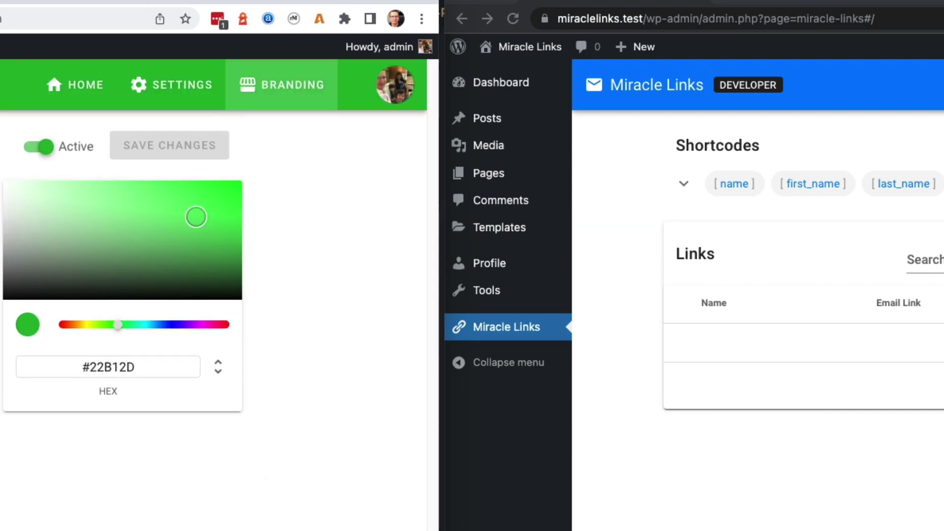
Reload the miracle-links page in the editor session and check the access message and the page address
{"action": "left_click", "coordinate": [831, 525]}
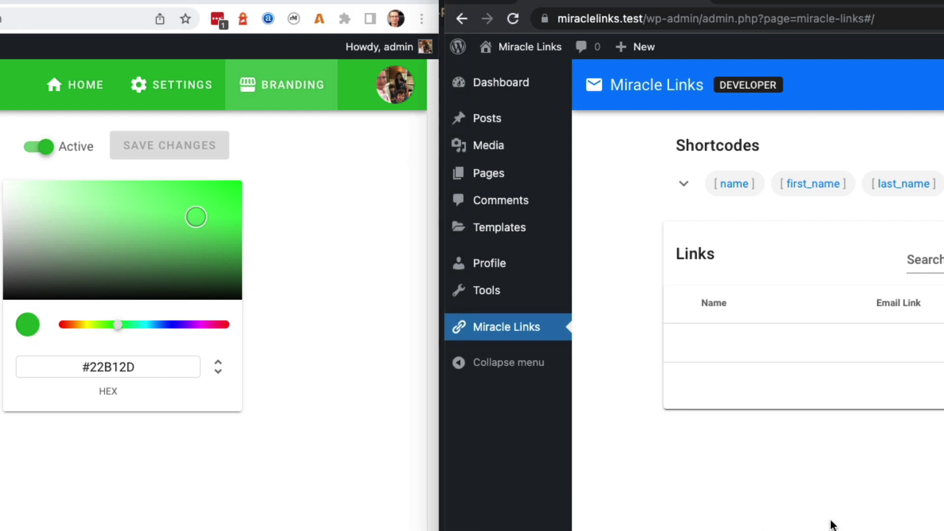
{"action": "key", "text": "super+r"}
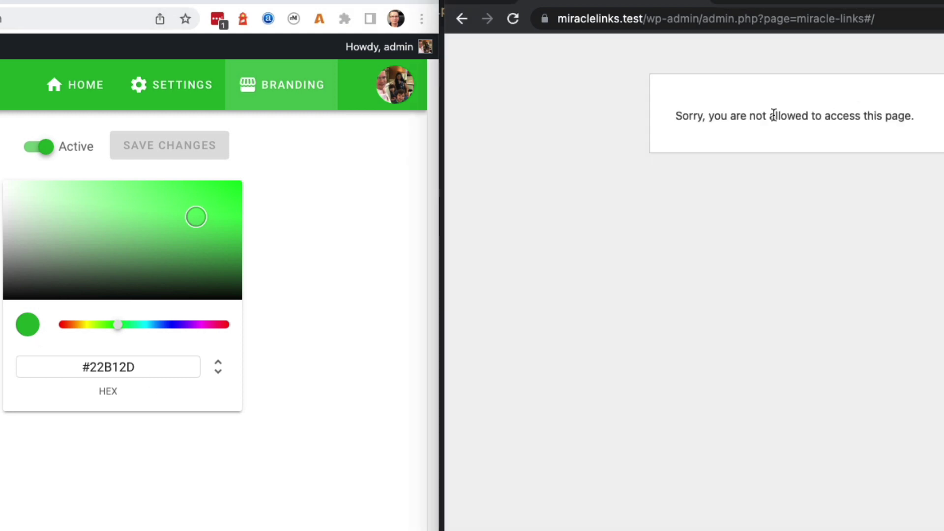
{"action": "left_click_drag", "start_coordinate": [674, 116], "coordinate": [941, 116]}
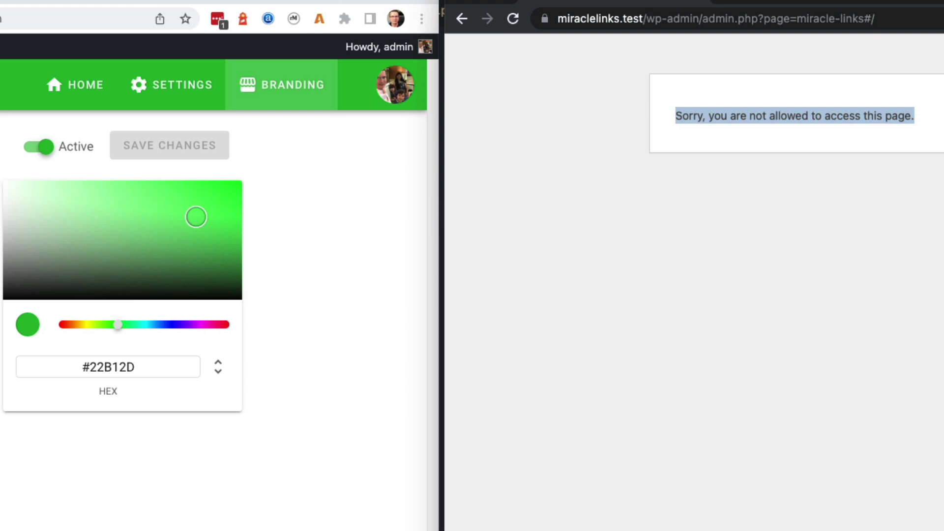
{"action": "left_click", "coordinate": [909, 287]}
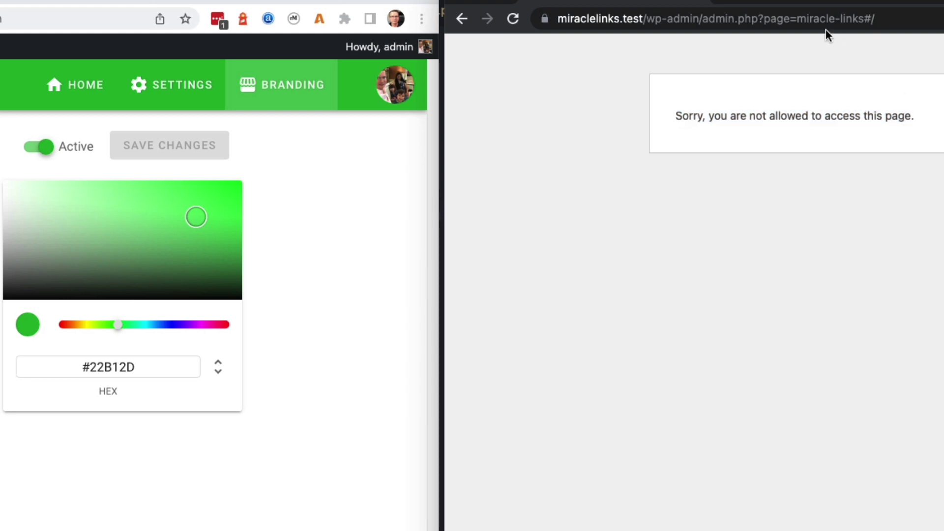
{"action": "left_click_drag", "start_coordinate": [693, 19], "coordinate": [940, 10]}
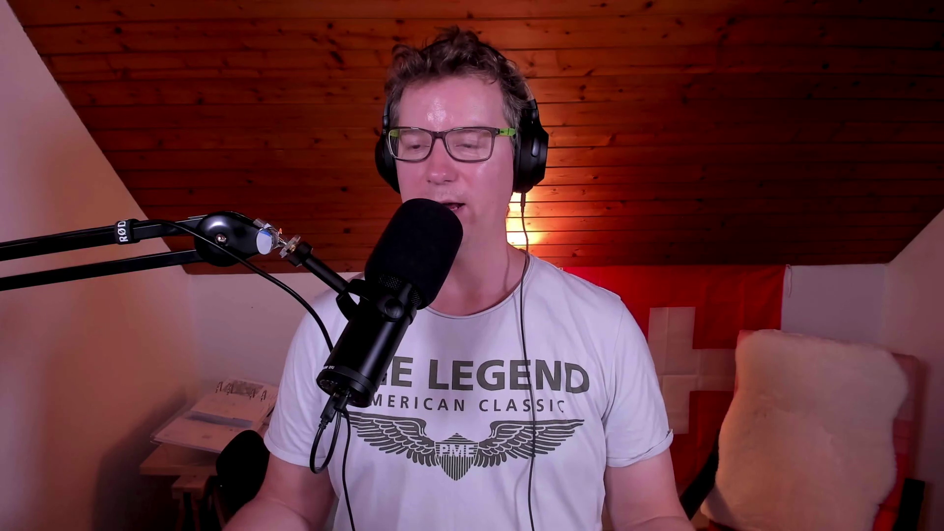